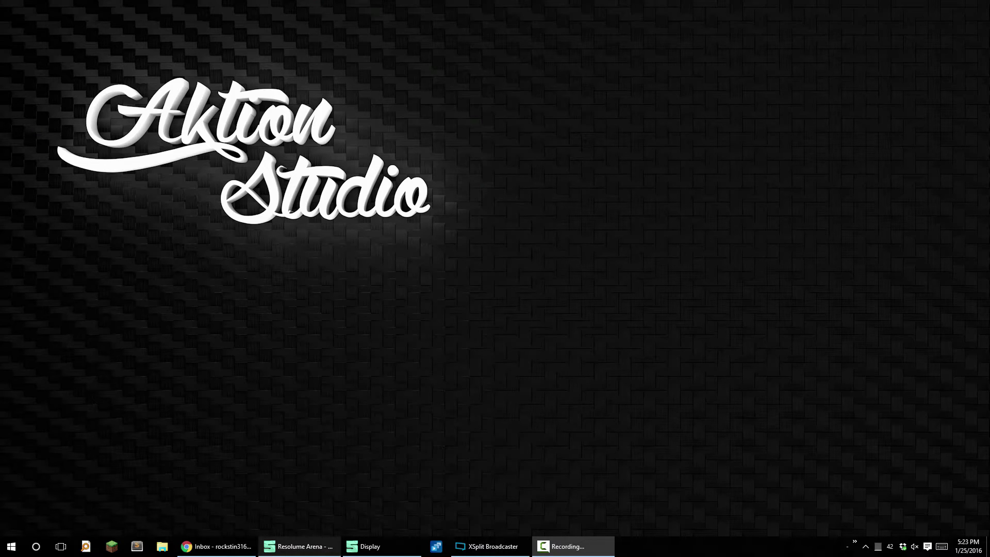
In Arena, briefly play and stop the green and white clips, then play the white clip in layer ONE.
{"action": "mouse_move", "coordinate": [279, 548]}
{"action": "left_click", "coordinate": [293, 498]}
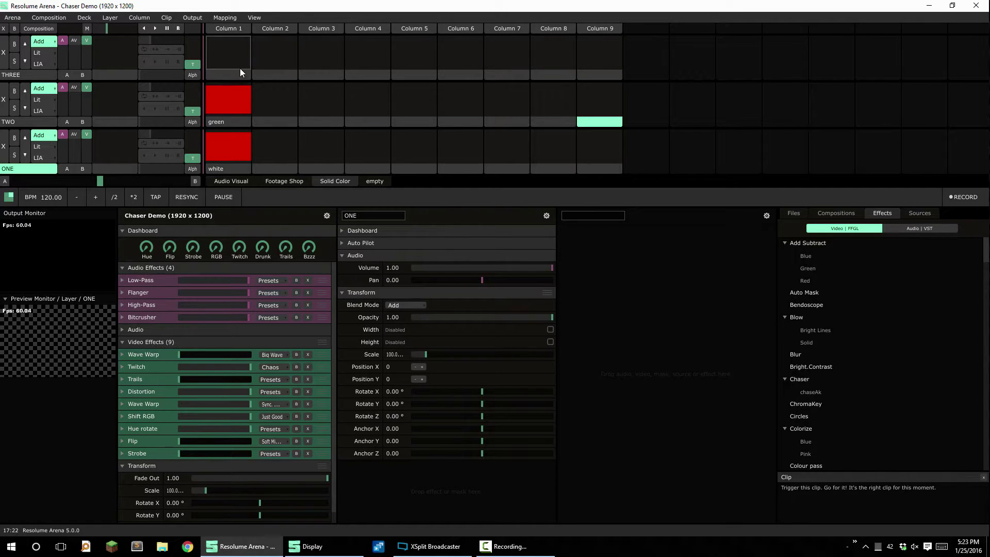
{"action": "left_click", "coordinate": [233, 97]}
{"action": "left_click", "coordinate": [274, 106]}
{"action": "left_click", "coordinate": [217, 145]}
{"action": "left_click", "coordinate": [260, 141]}
{"action": "left_click", "coordinate": [229, 147]}
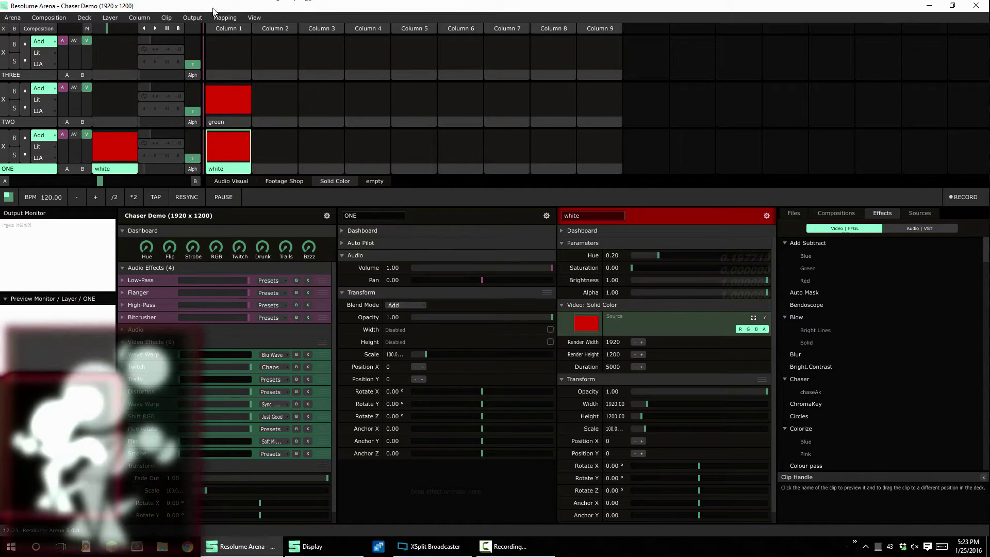
Open Output > Advanced Output maximised and show the Output Transformation view.
{"action": "left_click", "coordinate": [194, 17]}
{"action": "left_click", "coordinate": [241, 161]}
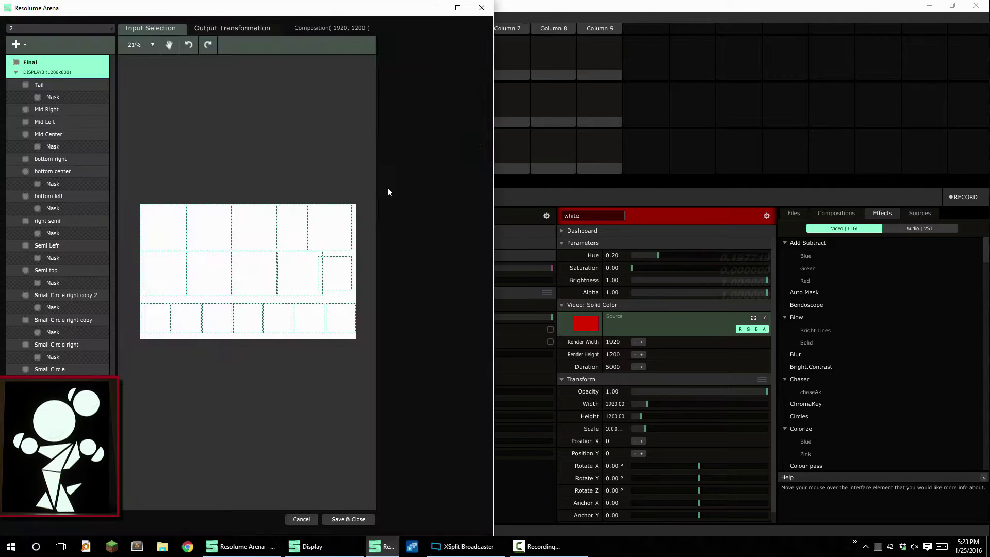
{"action": "left_click", "coordinate": [457, 8]}
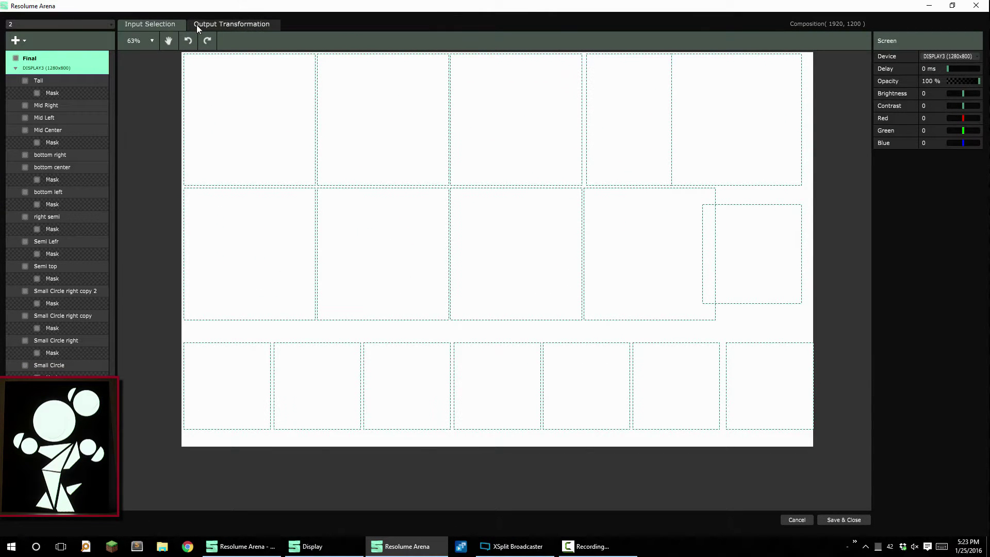
{"action": "left_click", "coordinate": [212, 28]}
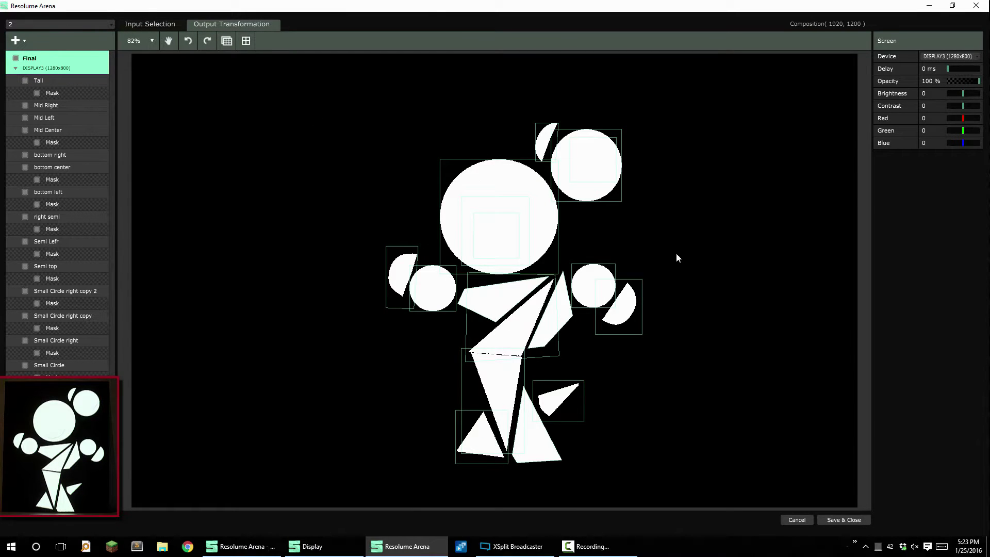
{"action": "scroll", "coordinate": [677, 252], "scroll_direction": "up", "scroll_amount": 2}
{"action": "scroll", "coordinate": [678, 252], "scroll_direction": "up", "scroll_amount": 2}
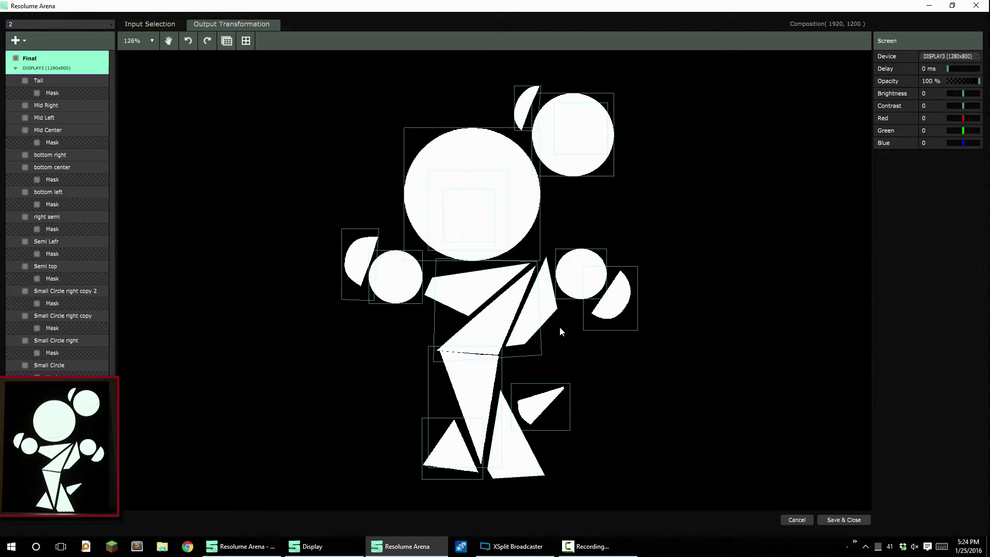
Compare the Input Selection and Output Transformation views, then select the bottom center slice.
{"action": "left_click", "coordinate": [153, 24]}
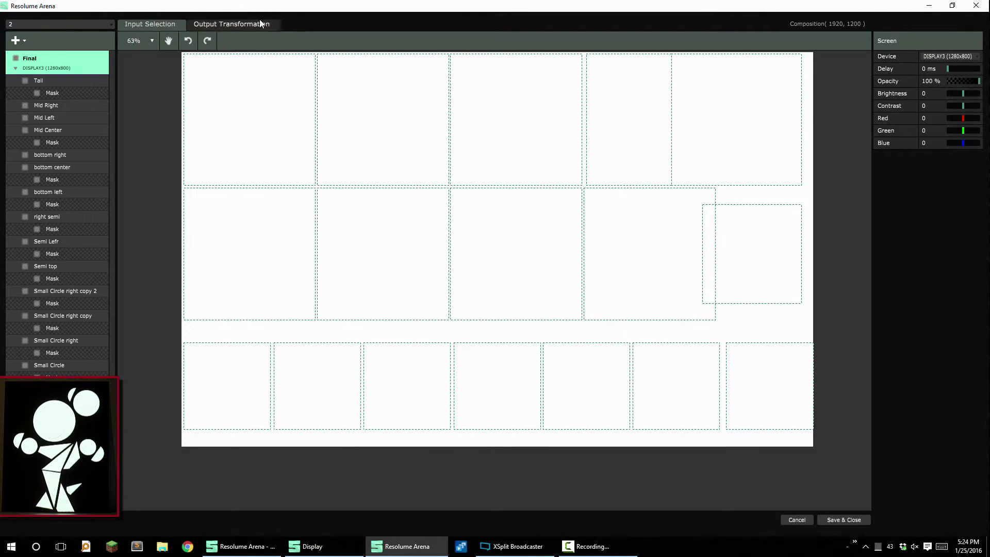
{"action": "left_click", "coordinate": [240, 25]}
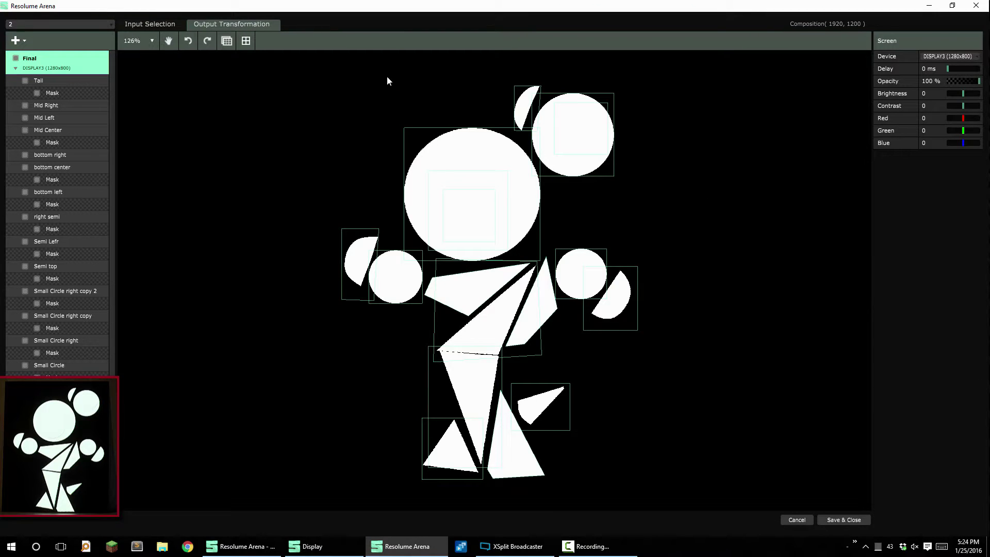
{"action": "left_click", "coordinate": [154, 27]}
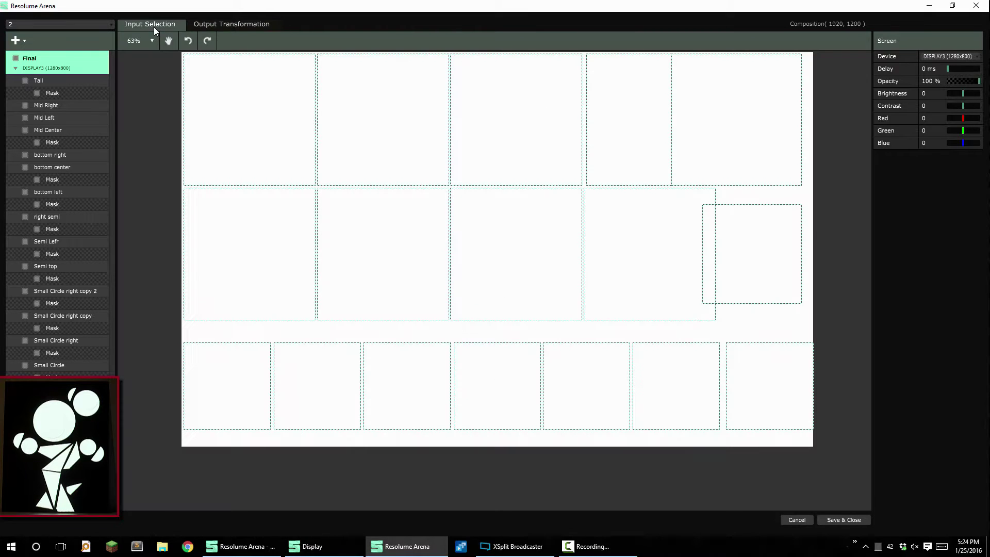
{"action": "left_click", "coordinate": [209, 27]}
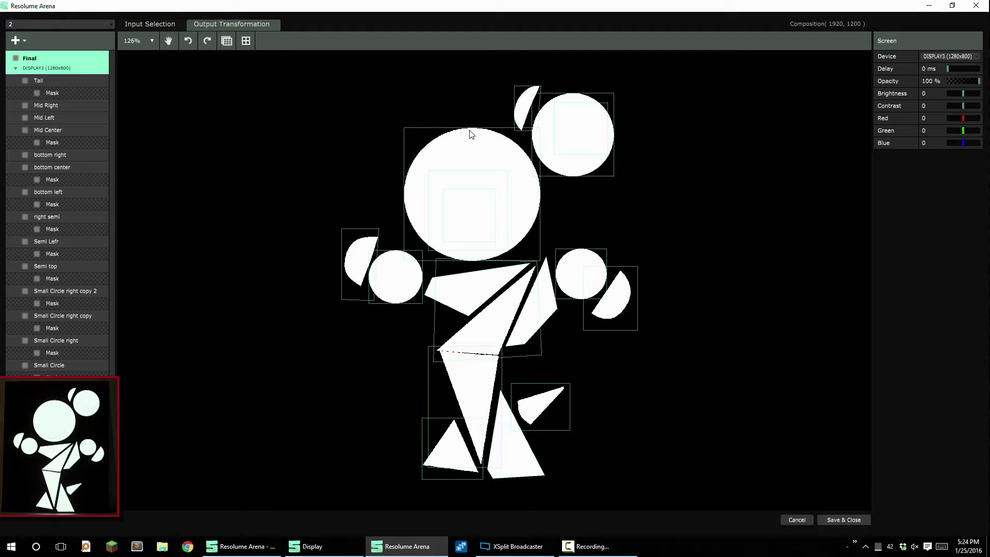
{"action": "left_click", "coordinate": [161, 27]}
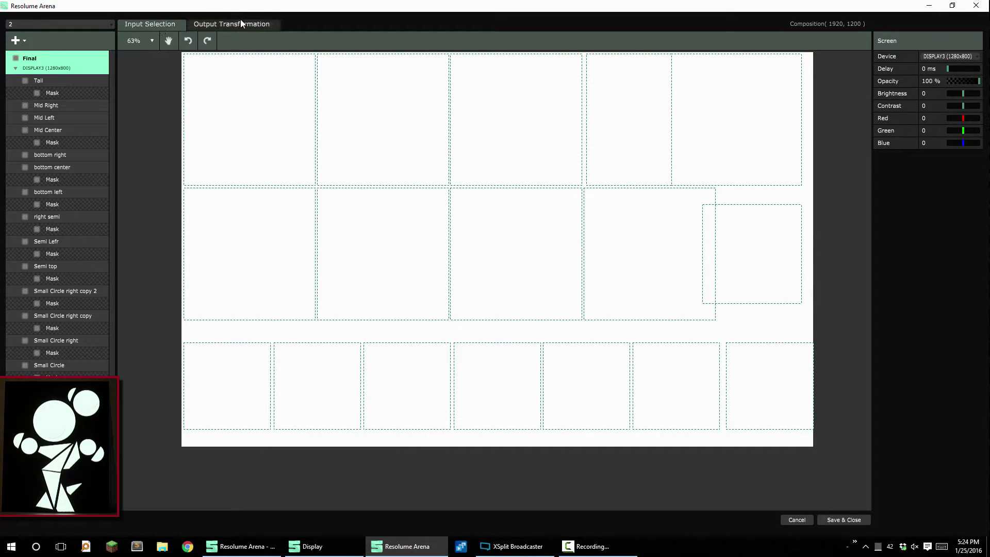
{"action": "left_click", "coordinate": [231, 29]}
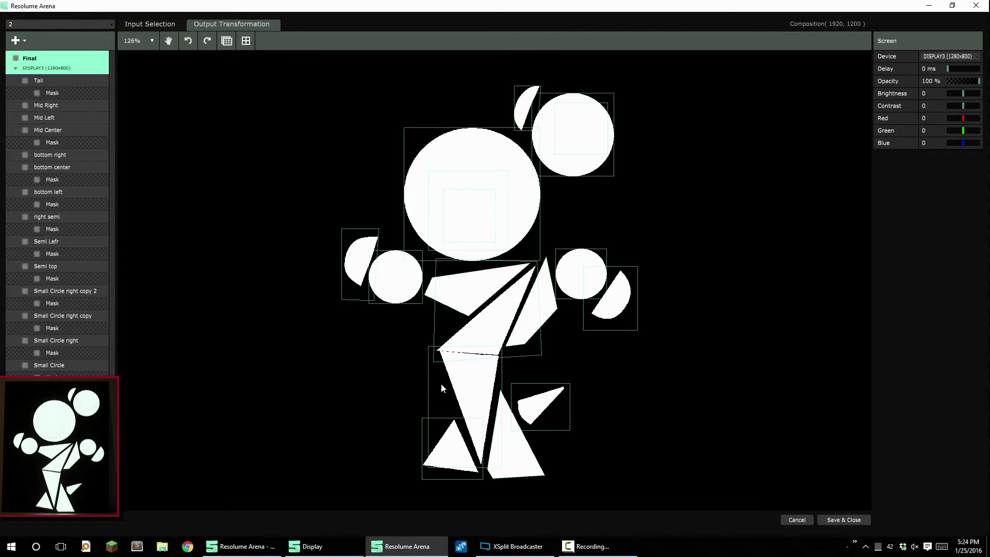
{"action": "left_click", "coordinate": [474, 385]}
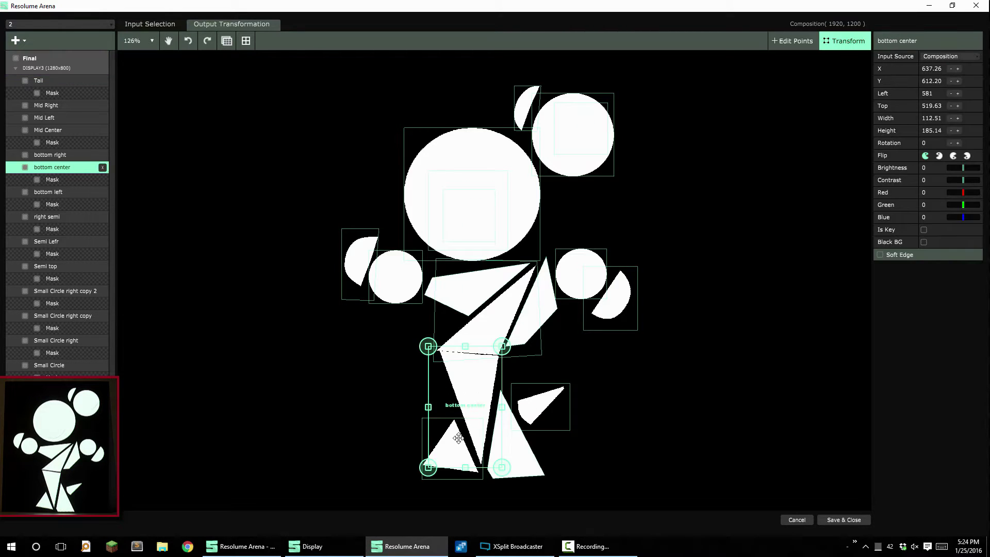
In Input Selection, shrink the bottom center slice's input to a 264 × 264 square.
{"action": "left_click", "coordinate": [140, 27]}
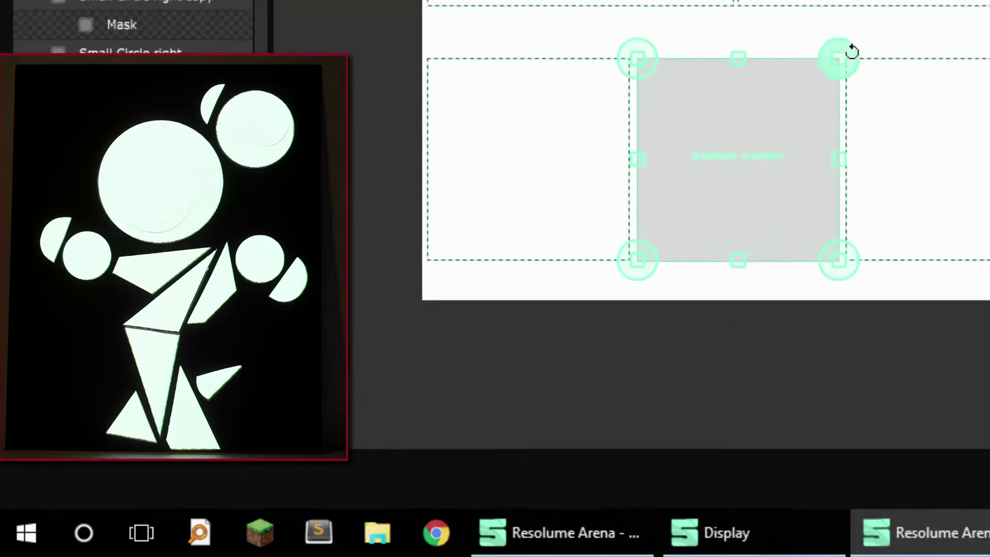
{"action": "left_click_drag", "start_coordinate": [844, 64], "coordinate": [695, 220]}
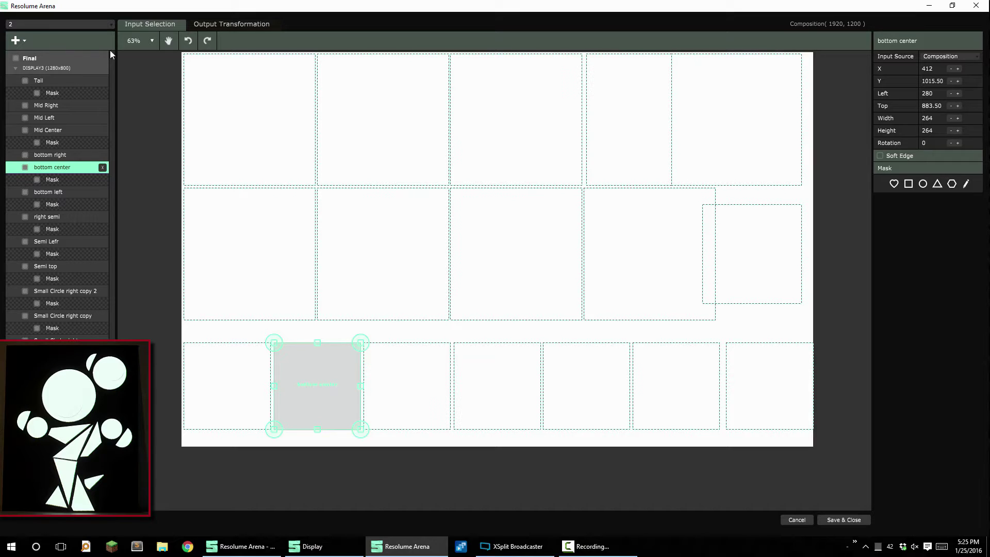
{"action": "left_click", "coordinate": [36, 24]}
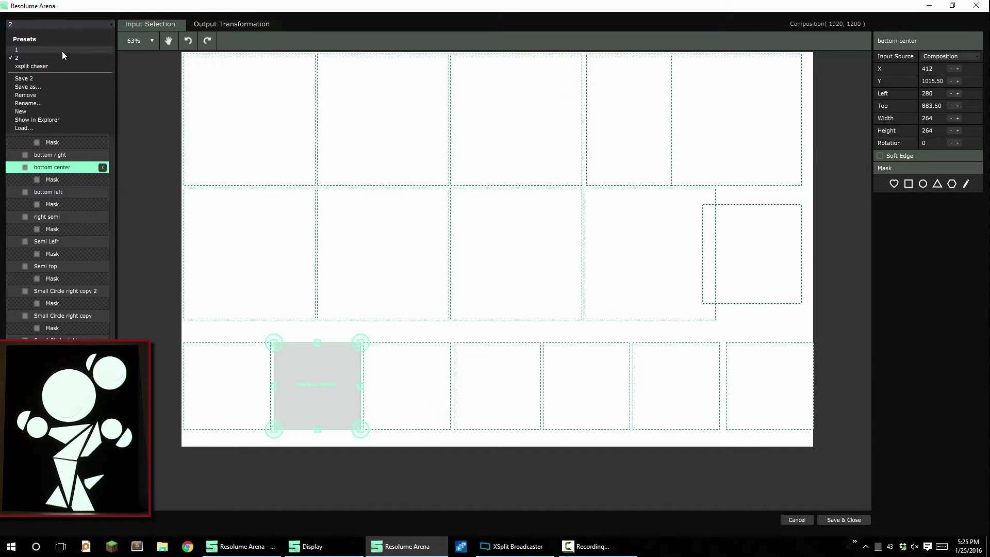
{"action": "left_click", "coordinate": [172, 98]}
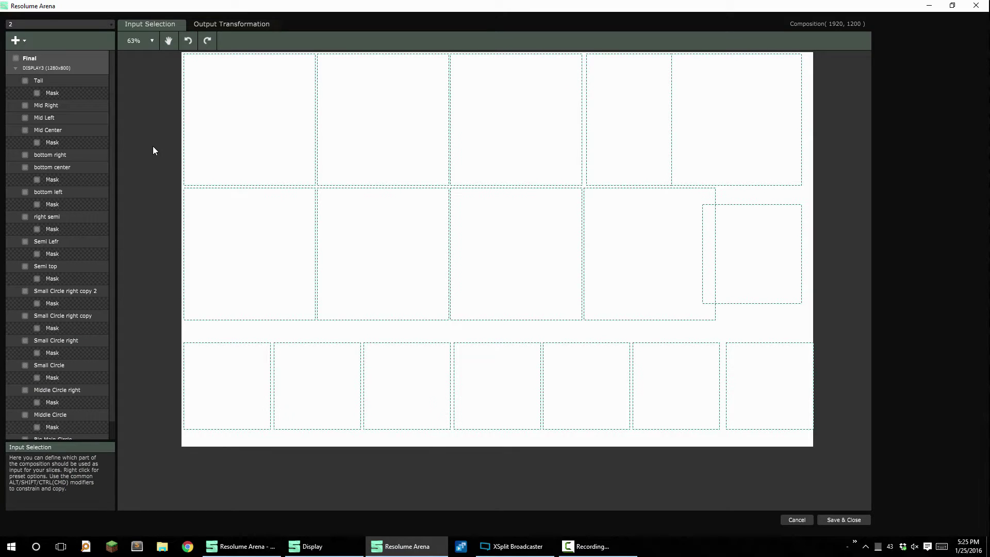
{"action": "left_click", "coordinate": [210, 124]}
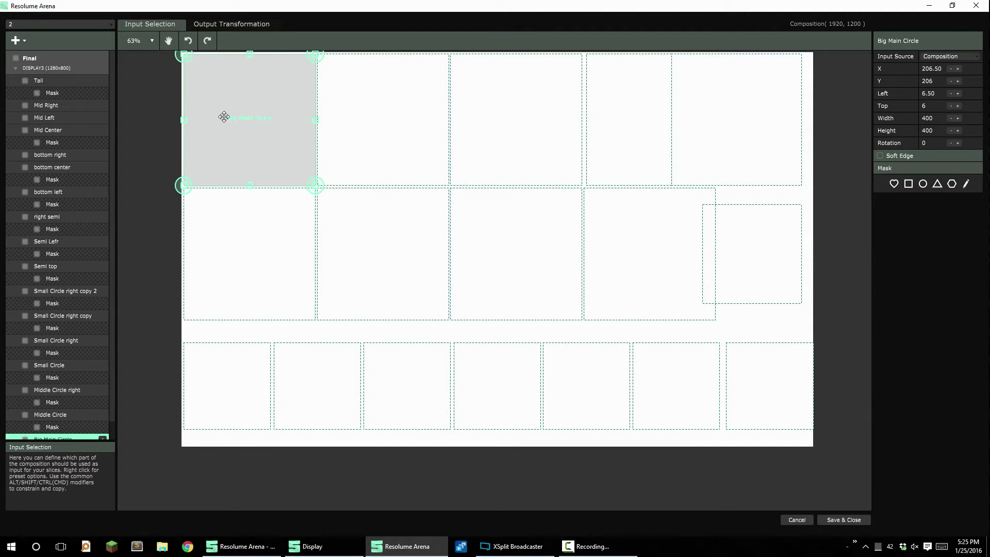
{"action": "left_click", "coordinate": [231, 24]}
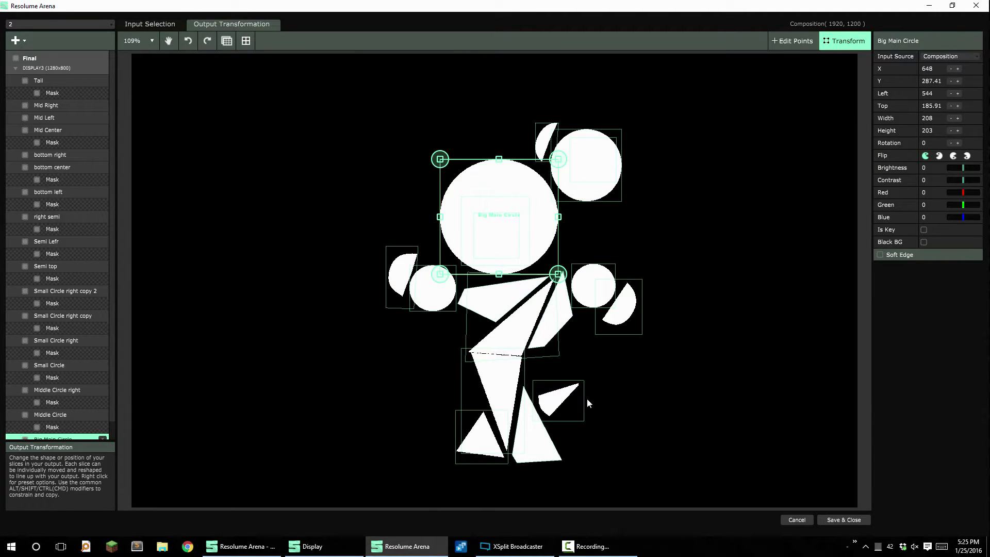
{"action": "left_click", "coordinate": [155, 24]}
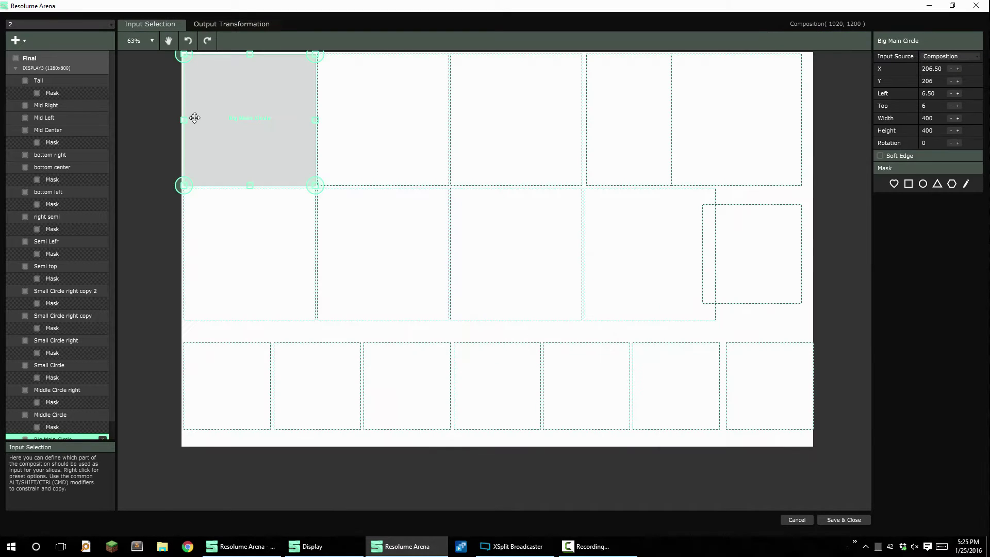
{"action": "scroll", "coordinate": [93, 155], "scroll_direction": "down", "scroll_amount": 1}
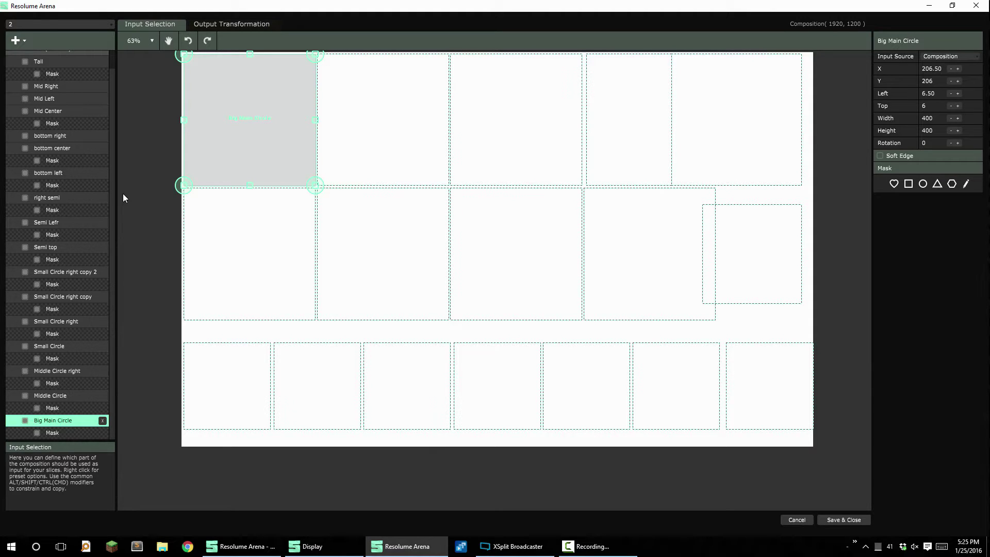
{"action": "left_click", "coordinate": [53, 434]}
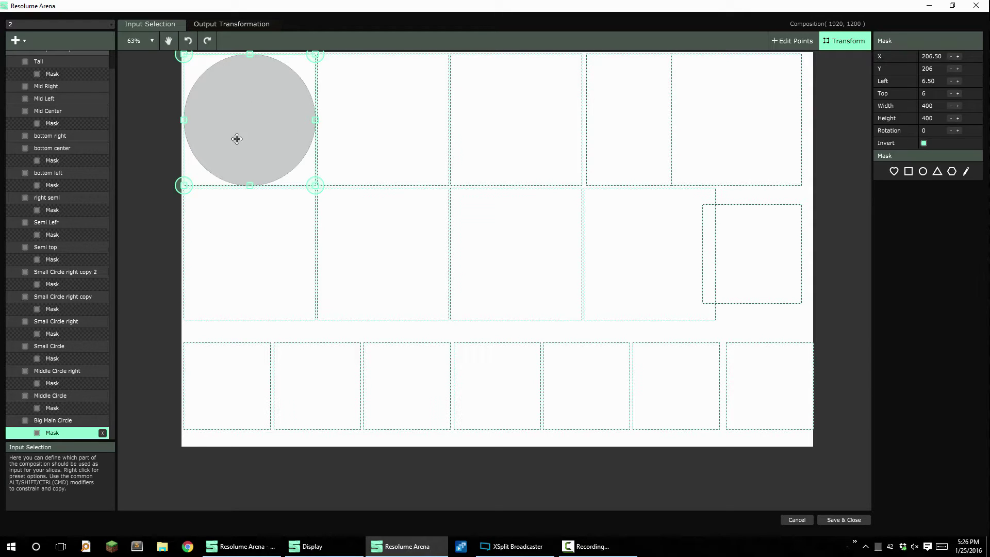
{"action": "left_click", "coordinate": [61, 422]}
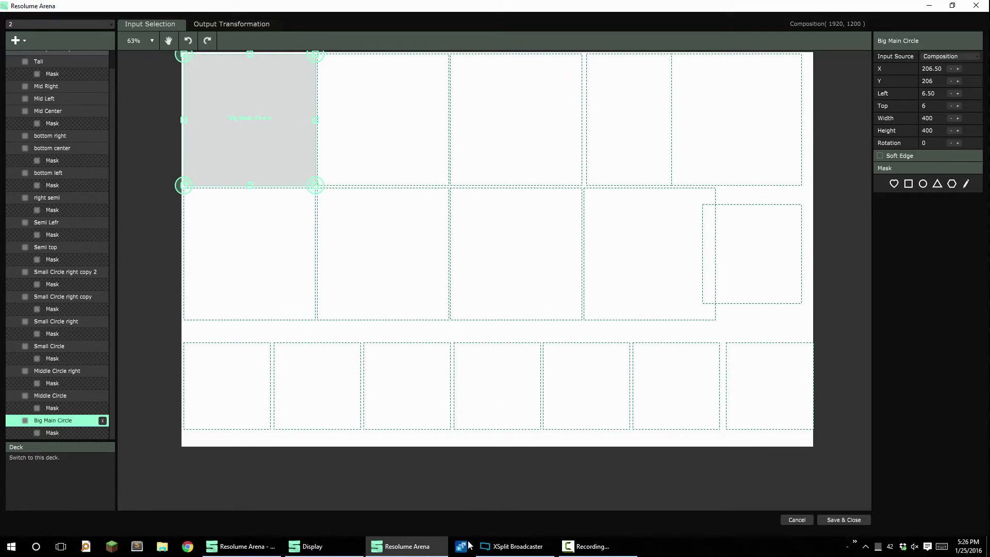
Save the output mapping, then load the 2.xml Arena setup into DefaultChaser.
{"action": "left_click", "coordinate": [843, 519]}
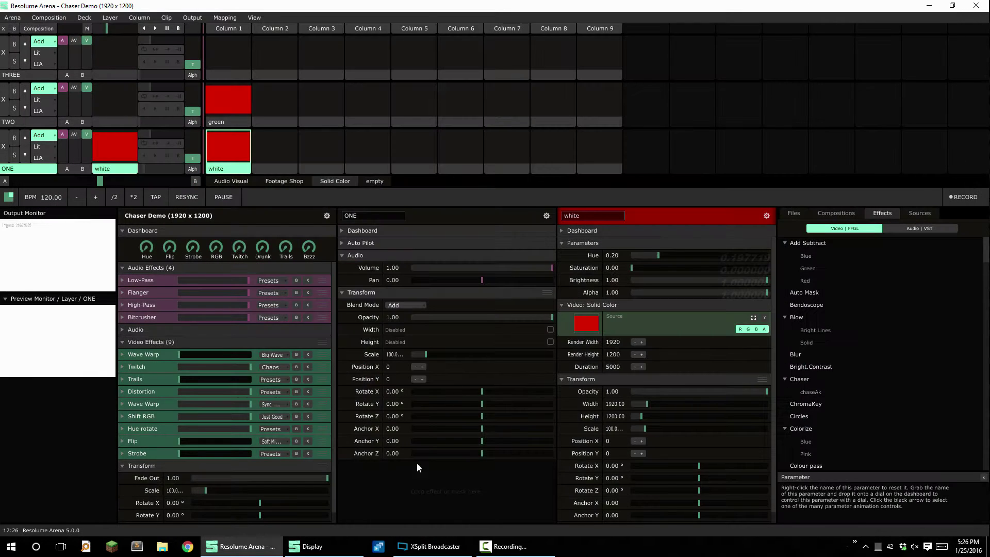
{"action": "left_click", "coordinate": [382, 547]}
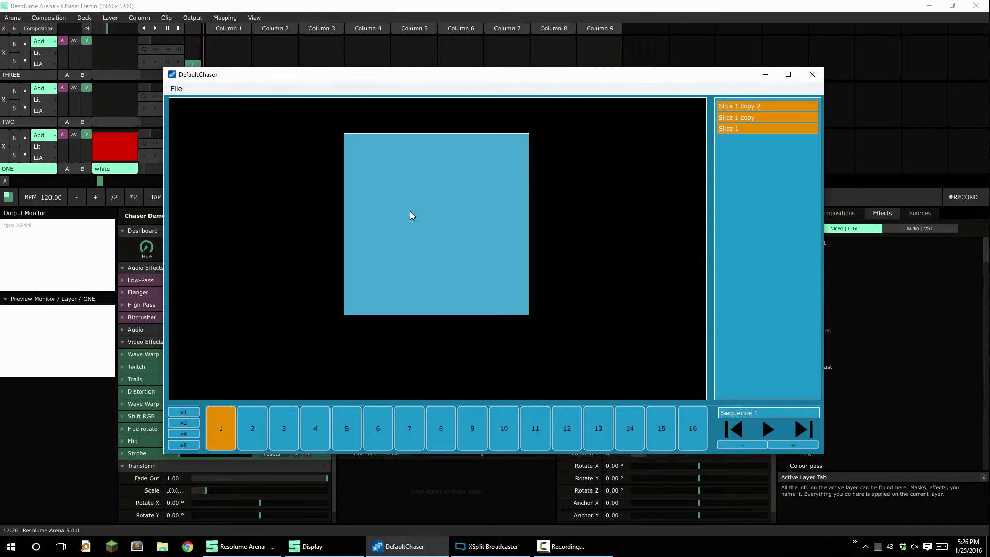
{"action": "left_click", "coordinate": [176, 89]}
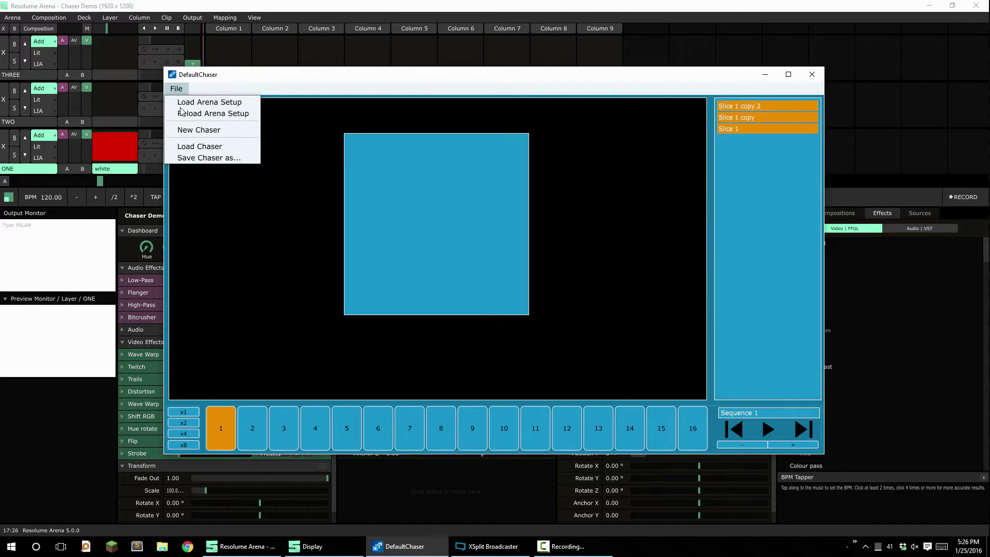
{"action": "left_click", "coordinate": [216, 106]}
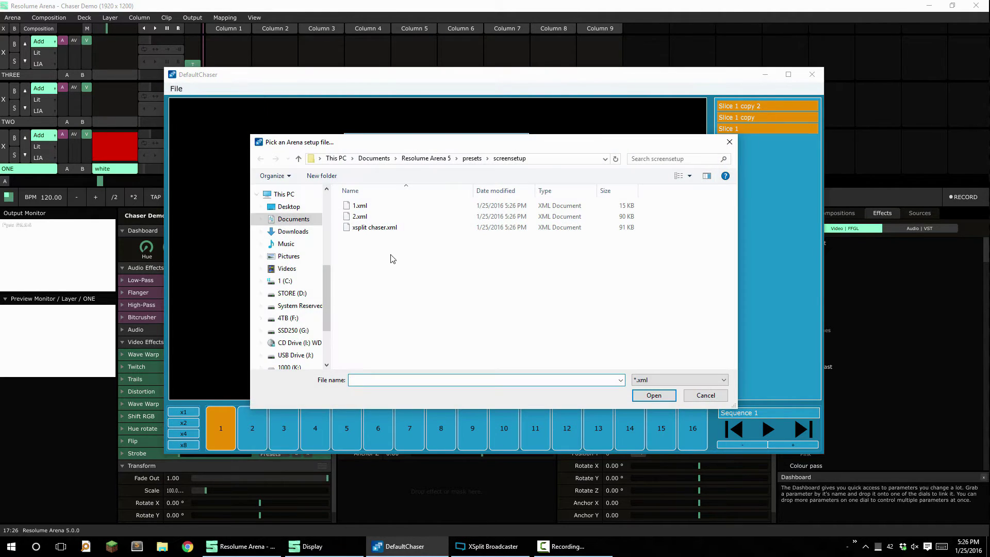
{"action": "left_click", "coordinate": [359, 218]}
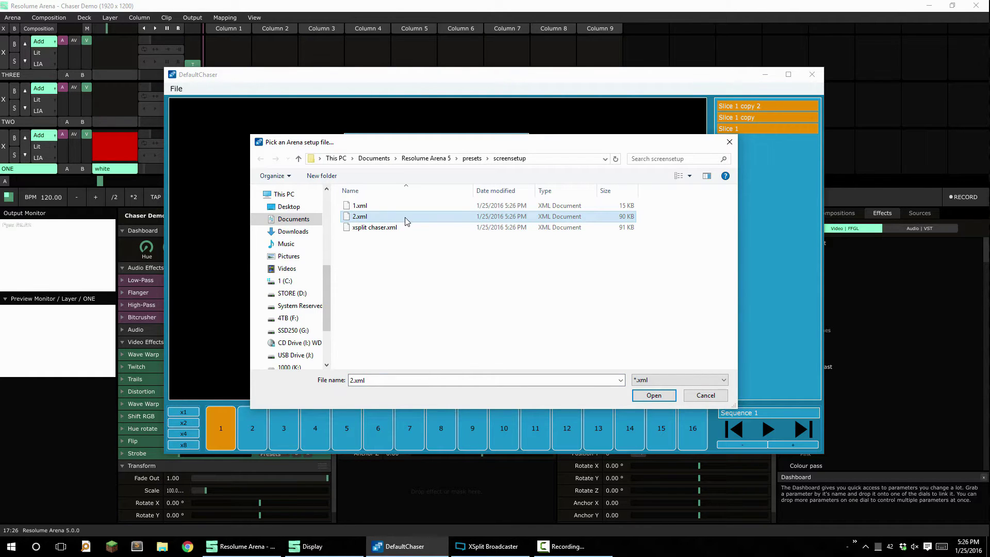
{"action": "left_click", "coordinate": [662, 397]}
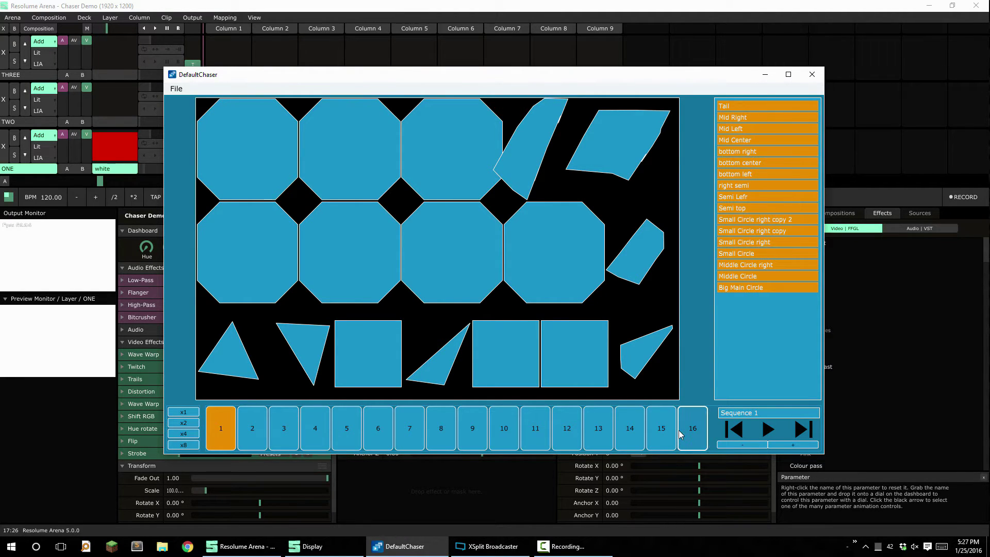
Rename Sequence 1 to 'One' and confirm it keeps 16 steps.
{"action": "left_click", "coordinate": [772, 413]}
{"action": "left_click_drag", "start_coordinate": [768, 414], "coordinate": [715, 413]}
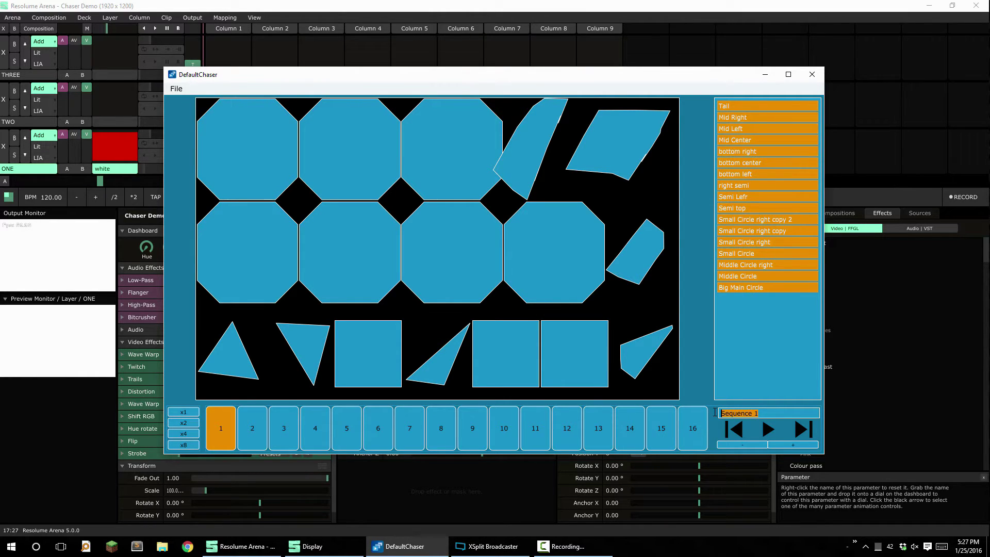
{"action": "type", "text": "One"}
{"action": "left_click", "coordinate": [757, 444]}
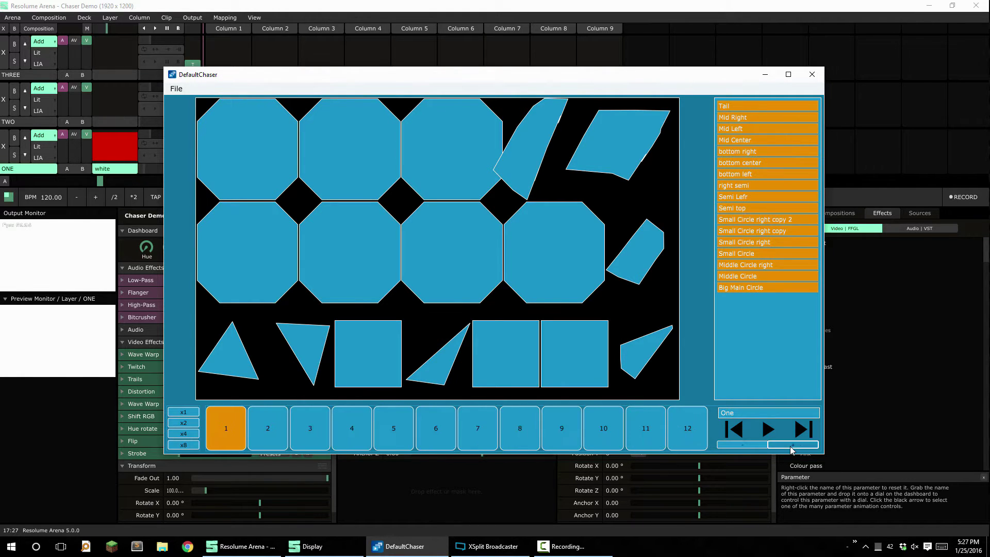
{"action": "left_click", "coordinate": [793, 447]}
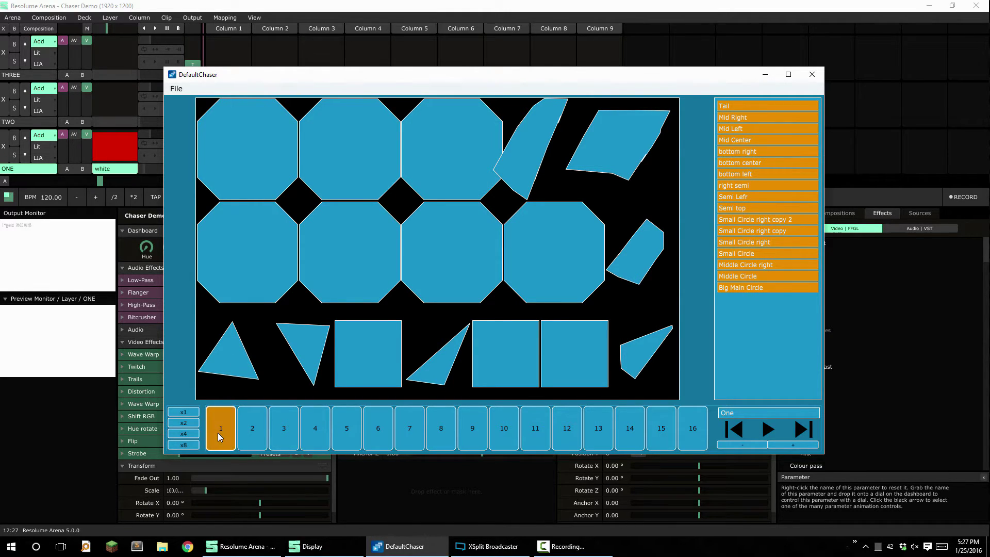
Toggle the top-left octagon on for step 1.
{"action": "left_click", "coordinate": [261, 143]}
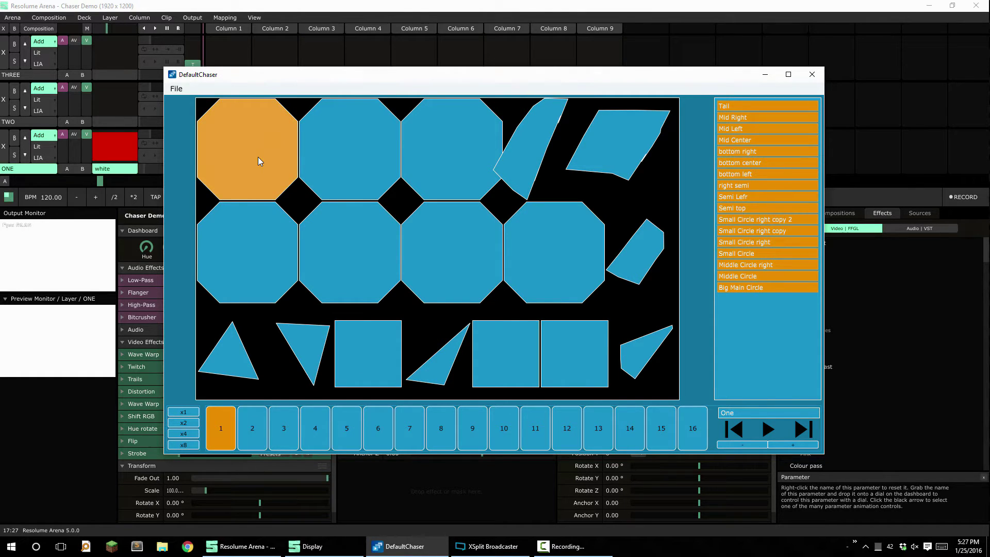
{"action": "left_click", "coordinate": [295, 156]}
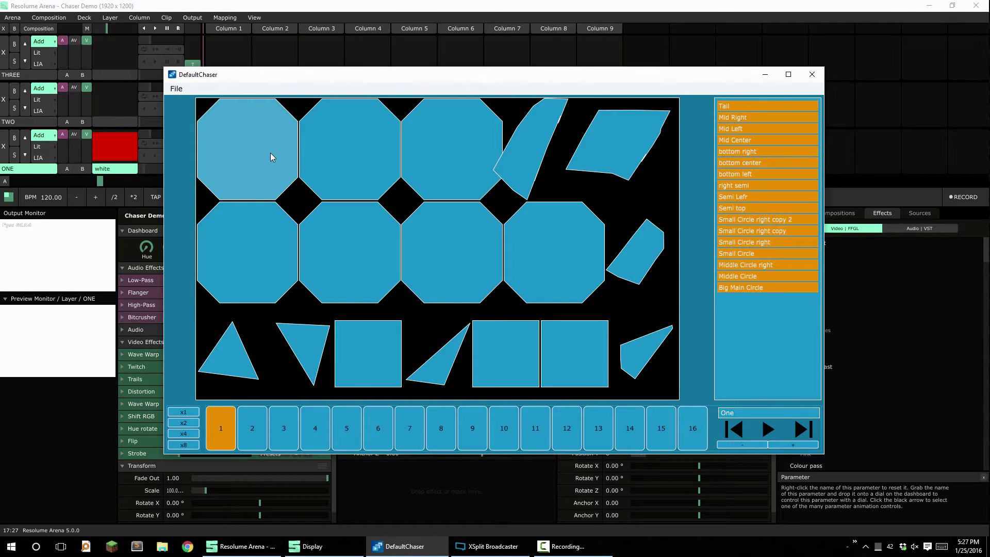
{"action": "left_click", "coordinate": [270, 153]}
{"action": "left_click", "coordinate": [269, 153]}
Set steps 1–4 to light: top-left; top-left+second; all three; top-left+second octagons.
{"action": "left_click", "coordinate": [252, 153]}
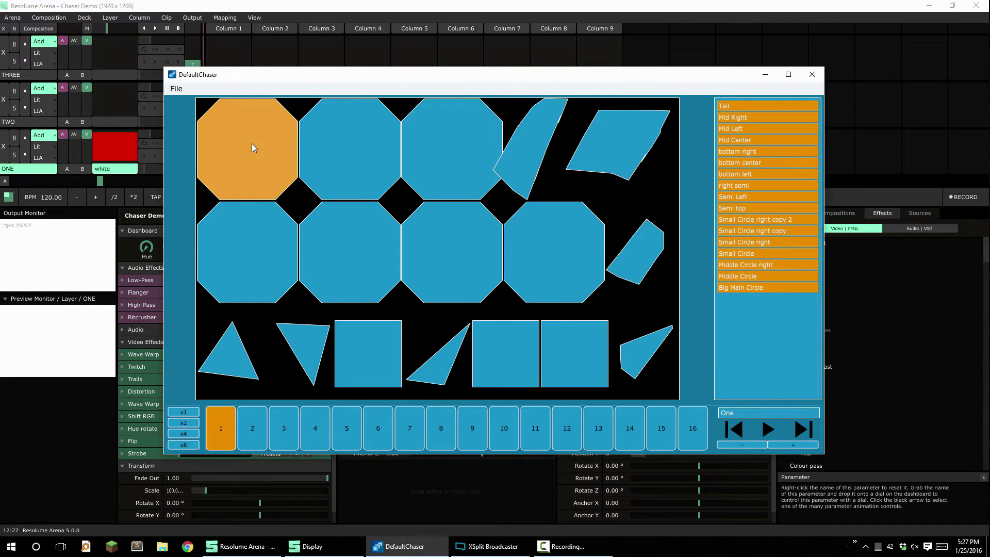
{"action": "left_click", "coordinate": [259, 436]}
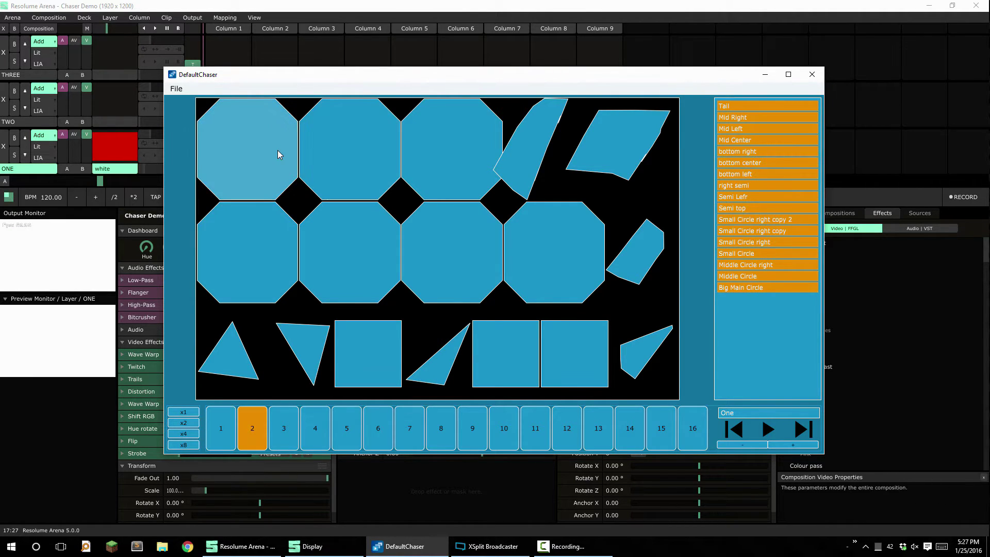
{"action": "left_click", "coordinate": [279, 155]}
{"action": "left_click", "coordinate": [345, 152]}
{"action": "left_click", "coordinate": [286, 422]}
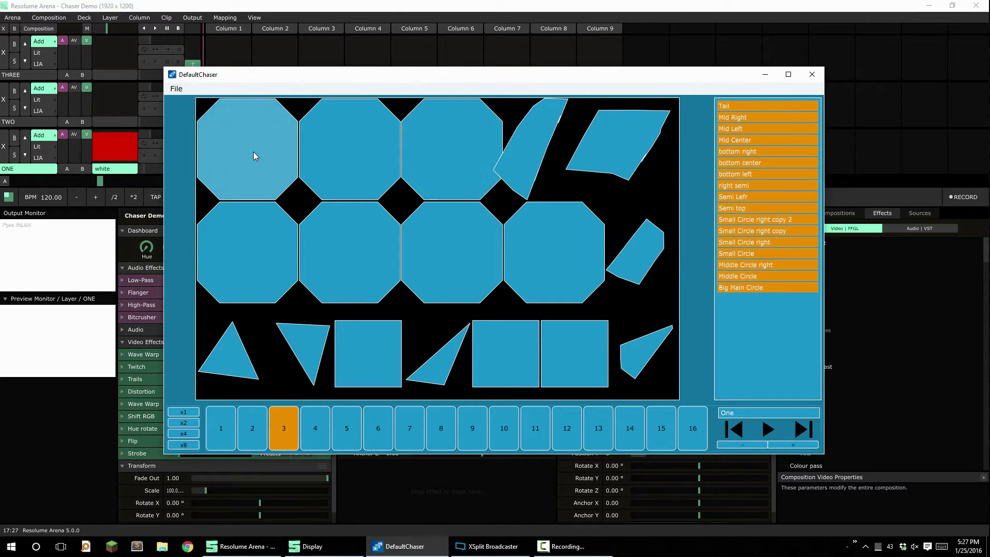
{"action": "left_click", "coordinate": [253, 152]}
{"action": "left_click", "coordinate": [413, 149]}
{"action": "left_click", "coordinate": [372, 150]}
{"action": "left_click", "coordinate": [317, 428]}
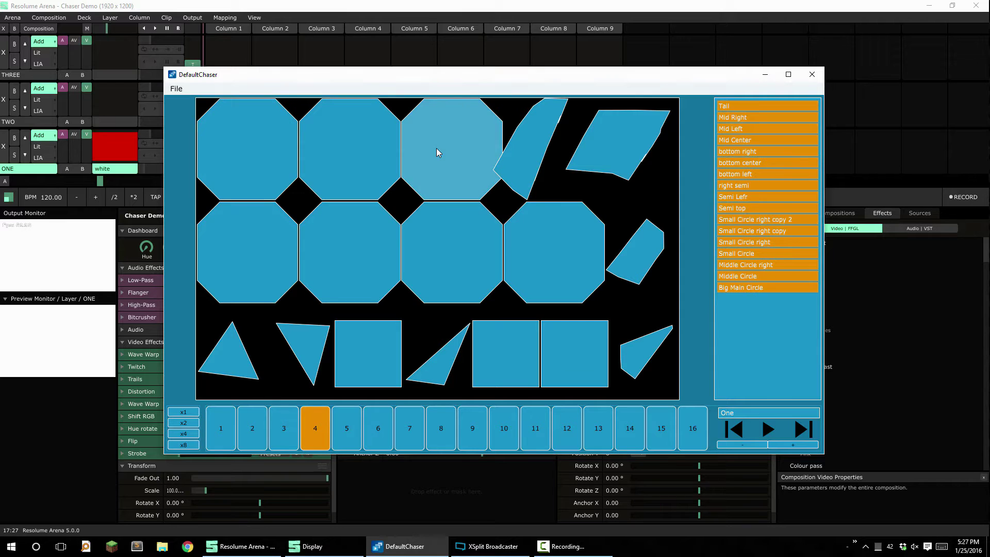
{"action": "left_click", "coordinate": [363, 153]}
{"action": "left_click", "coordinate": [247, 150]}
{"action": "left_click", "coordinate": [412, 150]}
{"action": "left_click", "coordinate": [442, 158]}
Set steps 5–8 to light the top-left, second, third, and second octagons respectively.
{"action": "left_click", "coordinate": [346, 428]}
{"action": "left_click", "coordinate": [279, 150]}
{"action": "left_click", "coordinate": [331, 156]}
{"action": "left_click", "coordinate": [315, 428]}
{"action": "left_click", "coordinate": [347, 428]}
{"action": "left_click", "coordinate": [346, 195]}
{"action": "left_click", "coordinate": [379, 428]}
{"action": "left_click", "coordinate": [354, 184]}
{"action": "left_click", "coordinate": [419, 436]}
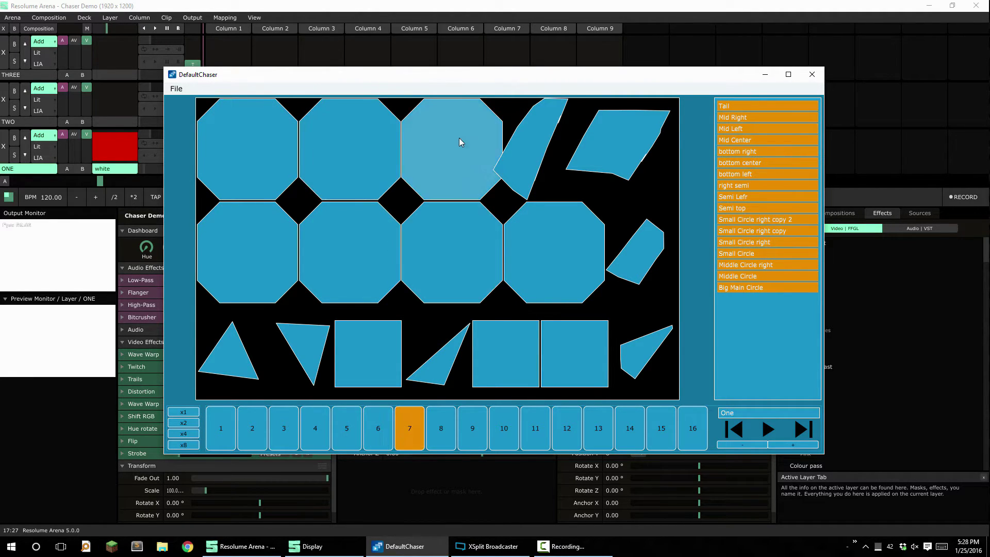
{"action": "left_click", "coordinate": [461, 142]}
{"action": "left_click", "coordinate": [441, 428]}
{"action": "left_click", "coordinate": [360, 140]}
Set step 9 to top-left, step 10 to all three, step 11 empty, step 12 to second.
{"action": "left_click", "coordinate": [473, 428]}
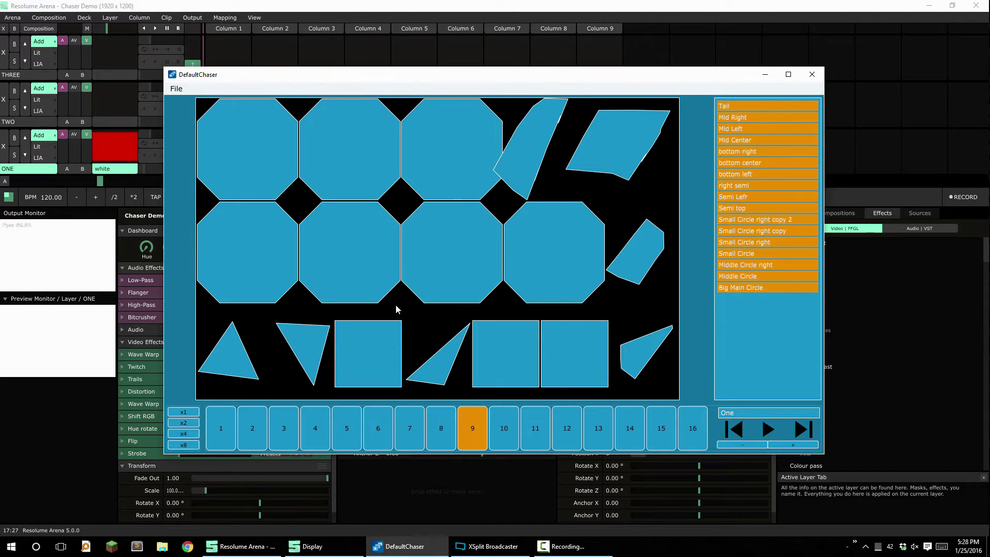
{"action": "left_click", "coordinate": [286, 189]}
{"action": "left_click", "coordinate": [504, 420]}
{"action": "left_click", "coordinate": [364, 132]}
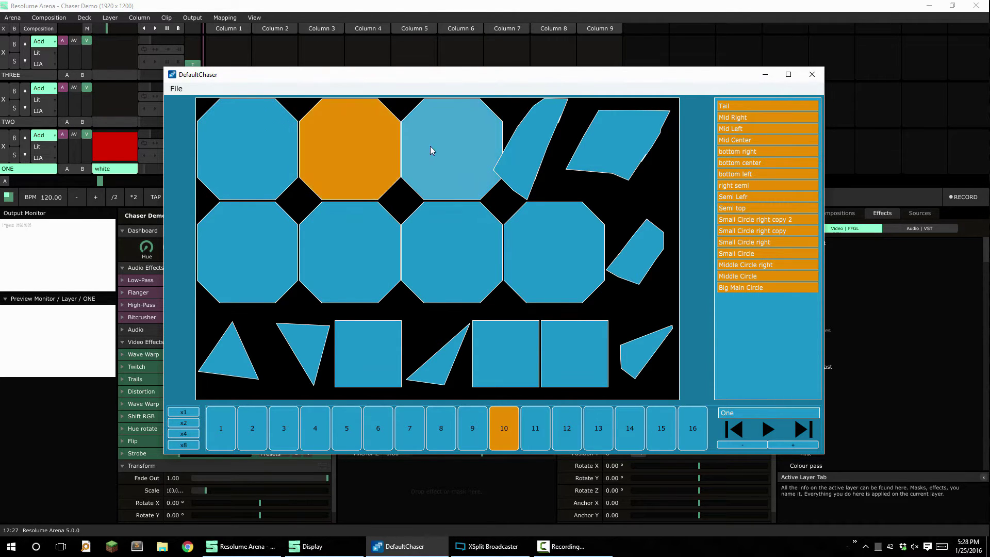
{"action": "left_click", "coordinate": [432, 150]}
{"action": "left_click", "coordinate": [248, 155]}
{"action": "left_click", "coordinate": [535, 428]}
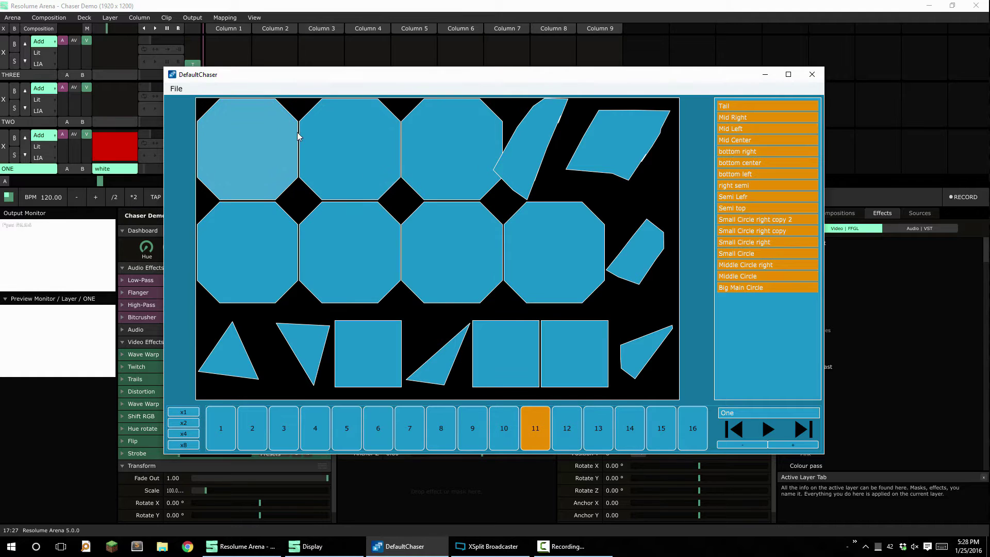
{"action": "left_click", "coordinate": [569, 426]}
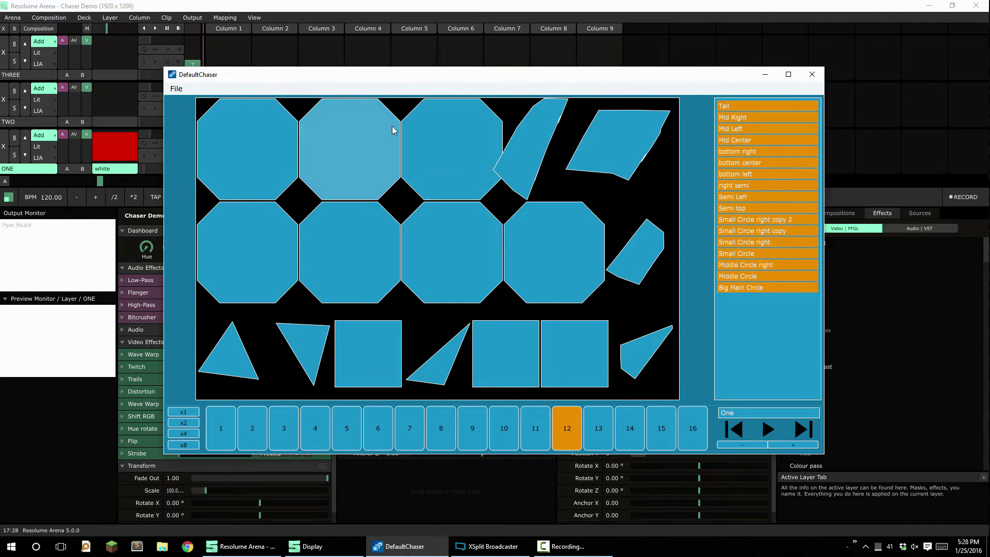
{"action": "left_click", "coordinate": [365, 148]}
Set steps 13–16 (top-left+third, all three, top-left+second, top-left), then preview and stop playback.
{"action": "left_click", "coordinate": [598, 427]}
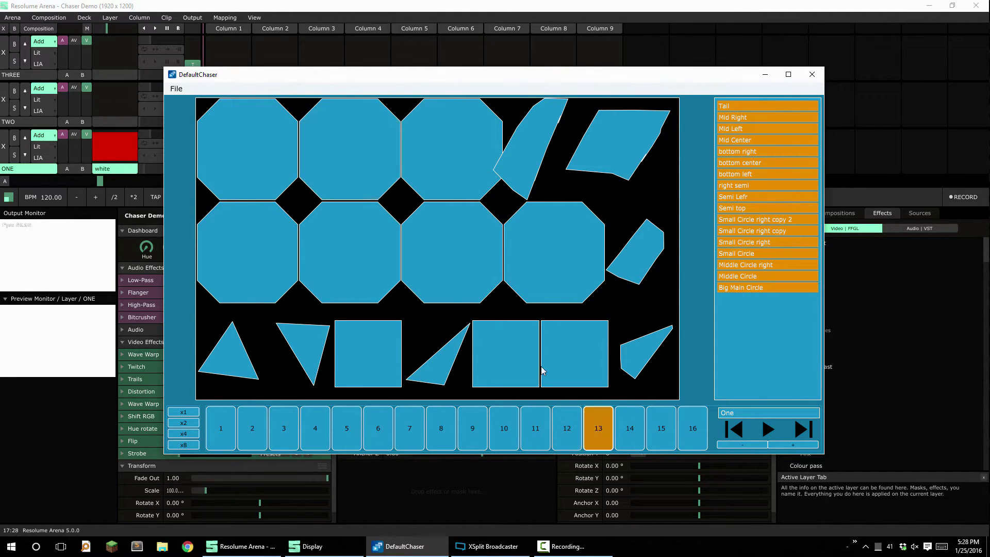
{"action": "left_click", "coordinate": [274, 174]}
{"action": "left_click", "coordinate": [416, 191]}
{"action": "left_click", "coordinate": [630, 428]}
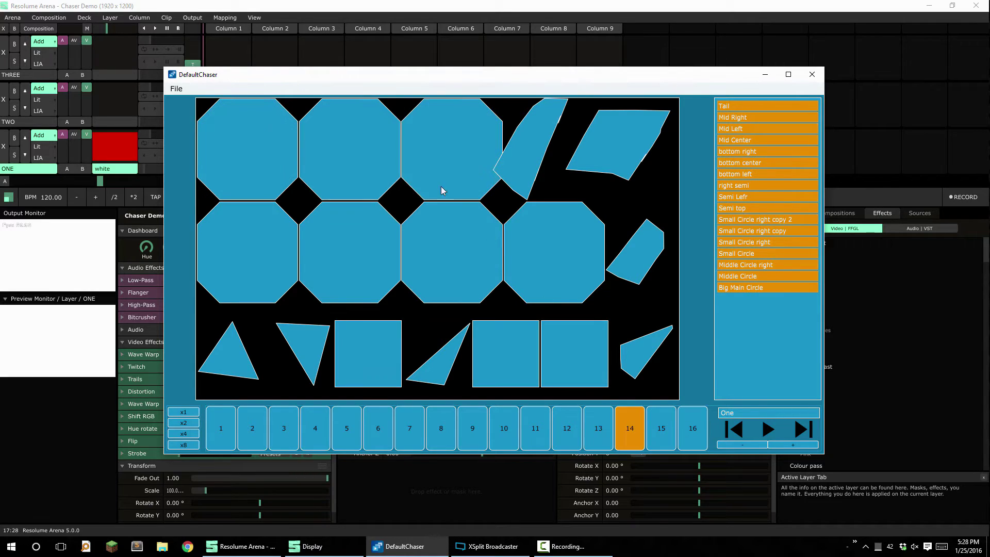
{"action": "left_click", "coordinate": [353, 153]}
{"action": "left_click", "coordinate": [448, 150]}
{"action": "left_click", "coordinate": [280, 139]}
{"action": "left_click", "coordinate": [661, 427]}
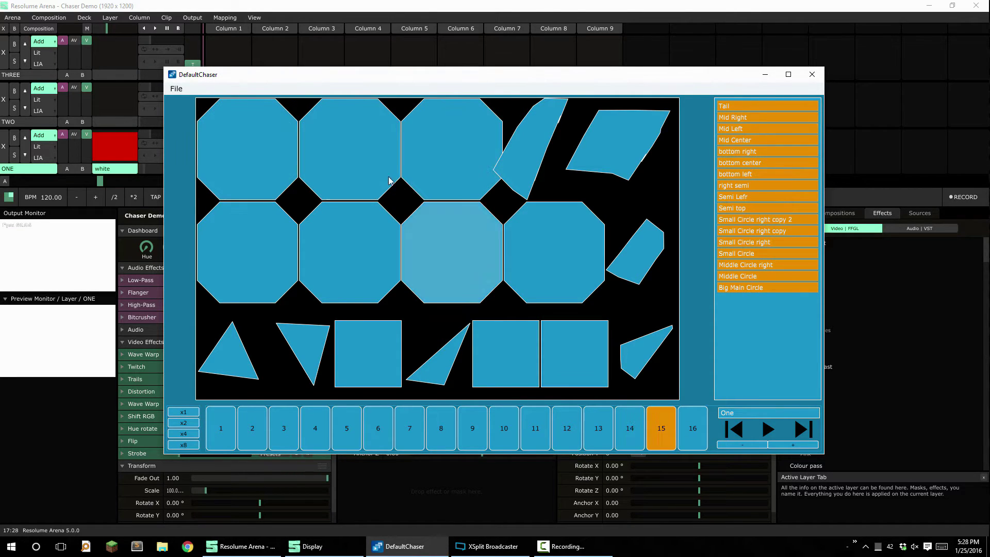
{"action": "left_click", "coordinate": [377, 148]}
{"action": "left_click", "coordinate": [260, 146]}
{"action": "left_click", "coordinate": [693, 428]}
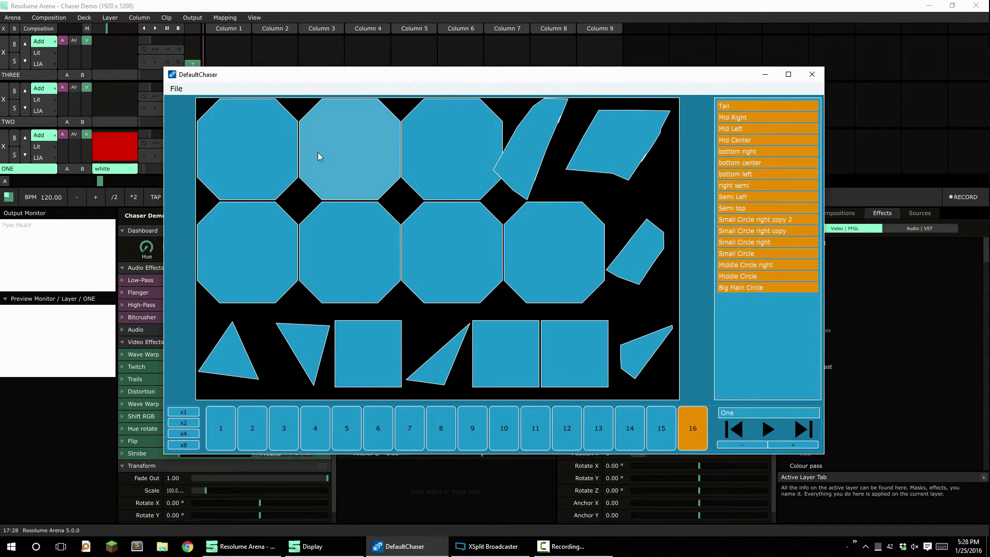
{"action": "left_click", "coordinate": [273, 151]}
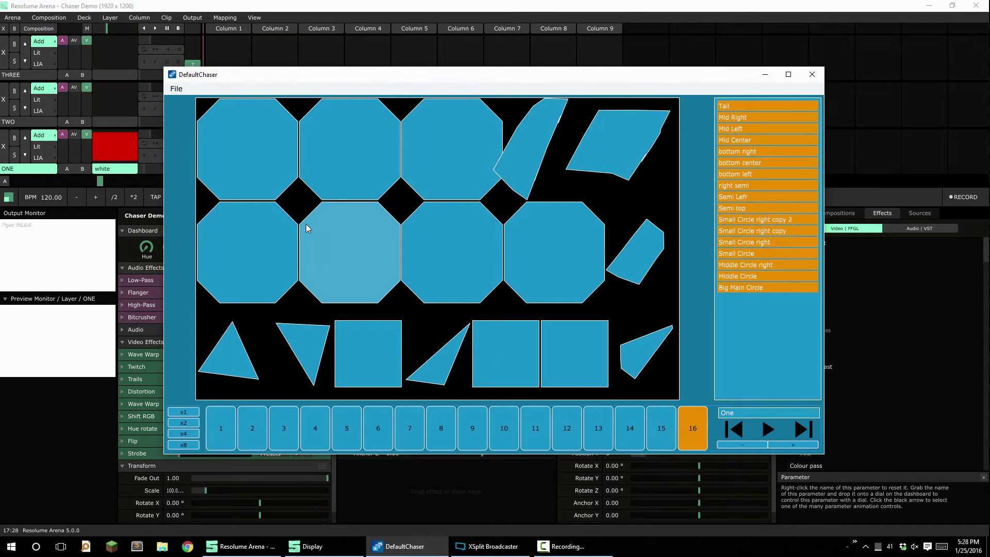
{"action": "left_click", "coordinate": [768, 429]}
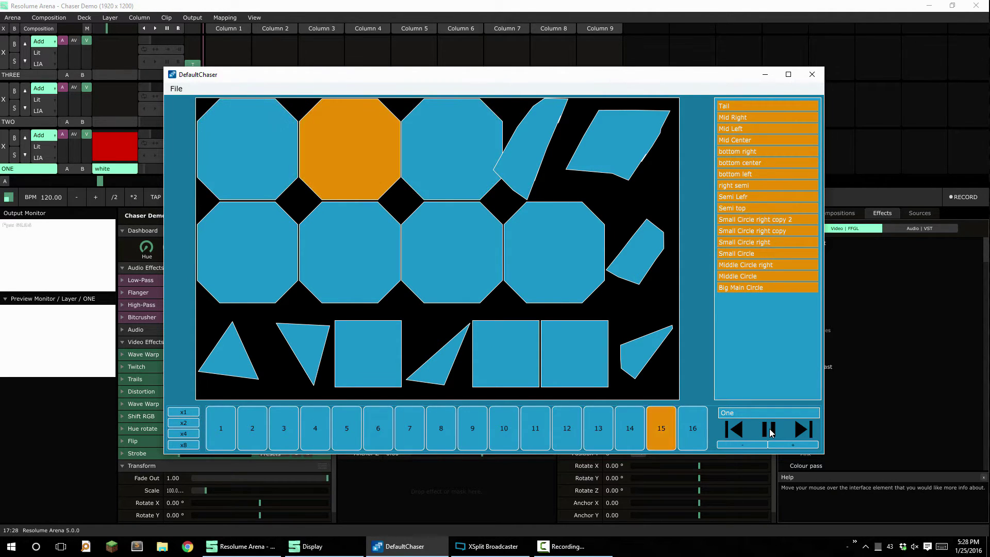
{"action": "left_click", "coordinate": [769, 431]}
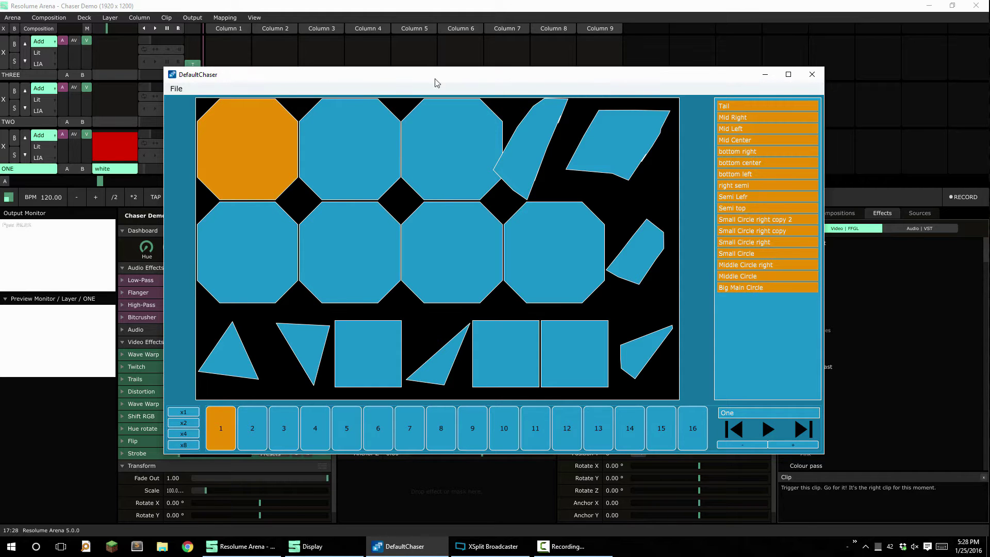
Back in Arena, add the Chaser effect as a clip on layer THREE and trigger it.
{"action": "left_click_drag", "start_coordinate": [232, 77], "coordinate": [271, 82]}
{"action": "left_click", "coordinate": [803, 80]}
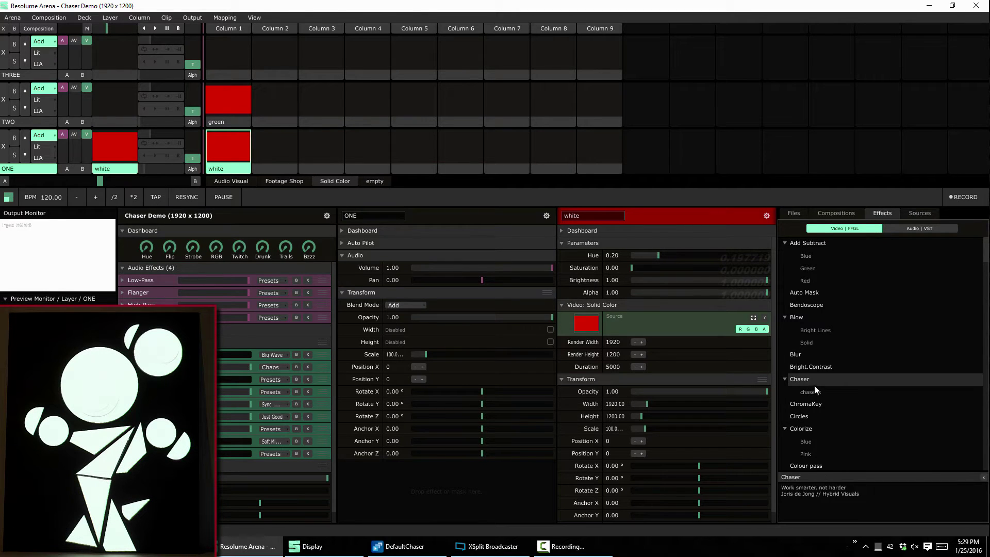
{"action": "left_click_drag", "start_coordinate": [803, 380], "coordinate": [234, 54]}
{"action": "left_click", "coordinate": [213, 54]}
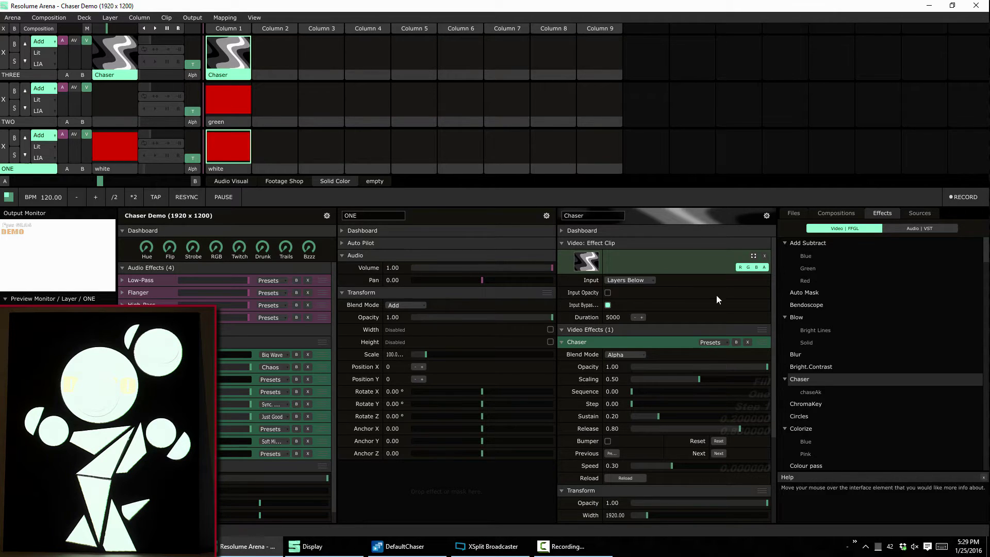
Feed the Chaser clip from Layer 1, play the green clip, and show the Chaser settings.
{"action": "left_click", "coordinate": [639, 279]}
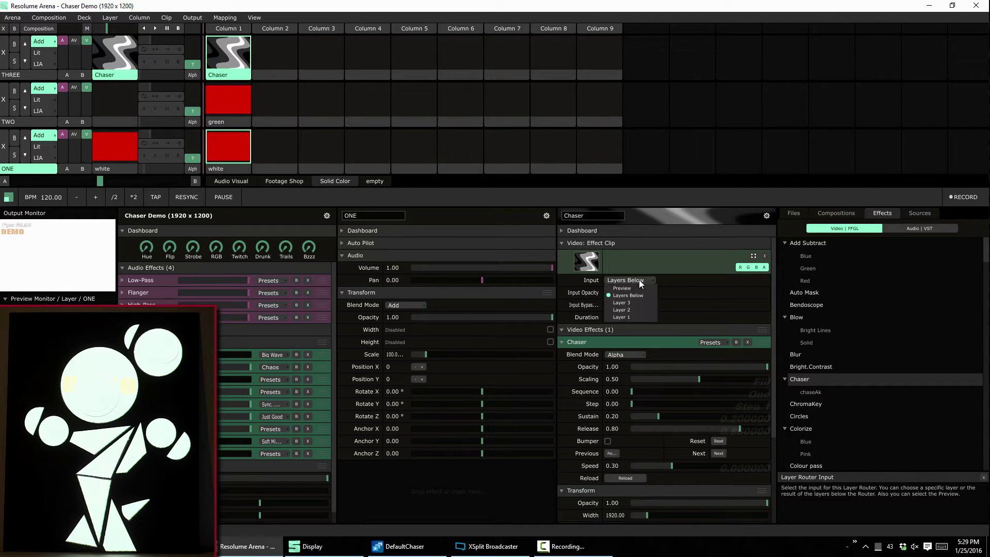
{"action": "left_click", "coordinate": [627, 317]}
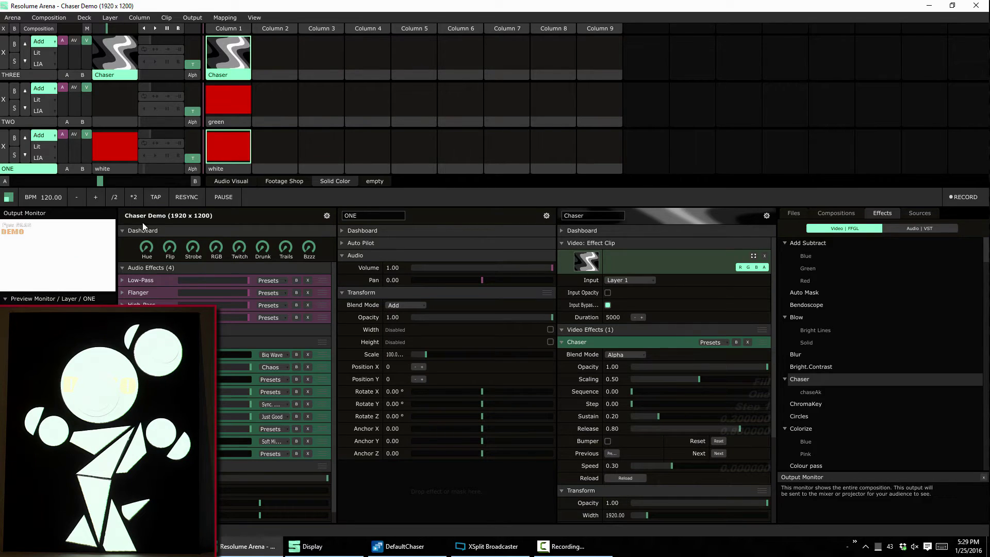
{"action": "left_click", "coordinate": [223, 98]}
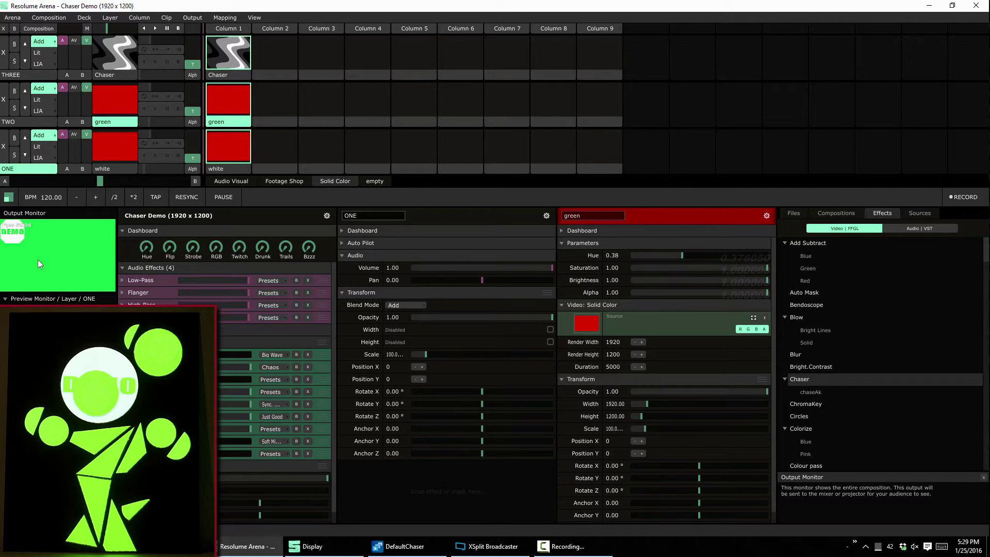
{"action": "left_click", "coordinate": [228, 52]}
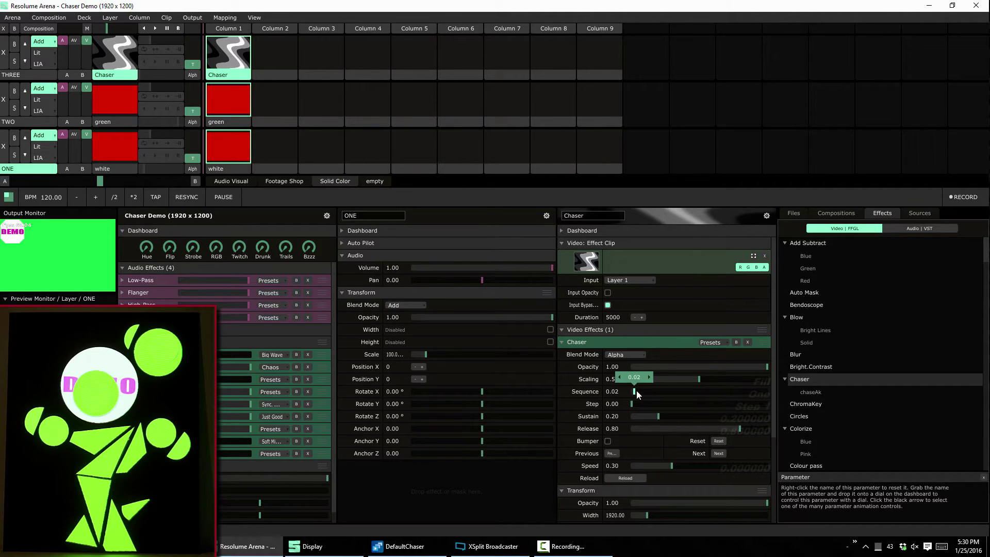
Adjust the Chaser's Sequence and Step sliders and set Step to animate on Timeline.
{"action": "left_click_drag", "start_coordinate": [636, 391], "coordinate": [578, 391]}
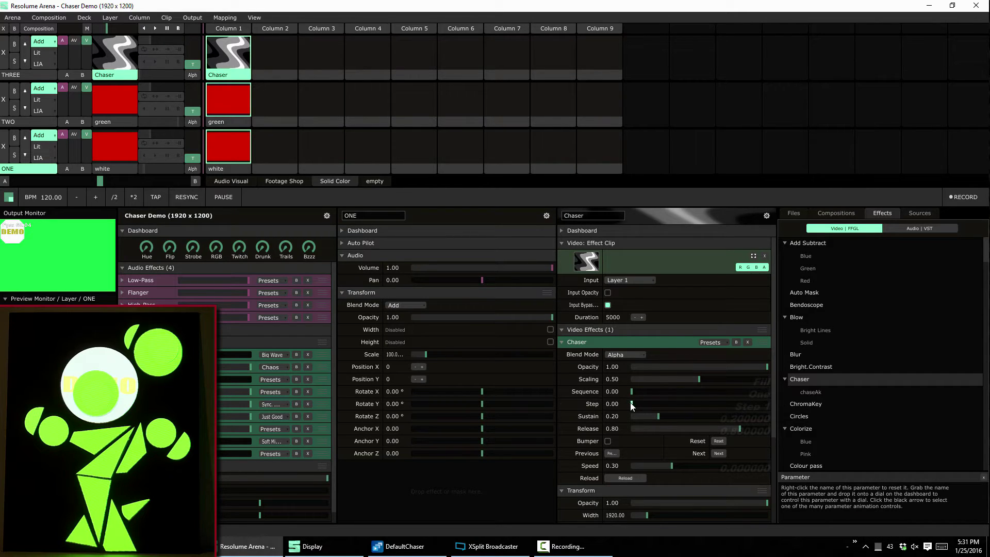
{"action": "mouse_move", "coordinate": [633, 406]}
{"action": "left_mouse_down"}
{"action": "mouse_move", "coordinate": [722, 407]}
{"action": "mouse_move", "coordinate": [632, 405]}
{"action": "left_mouse_up"}
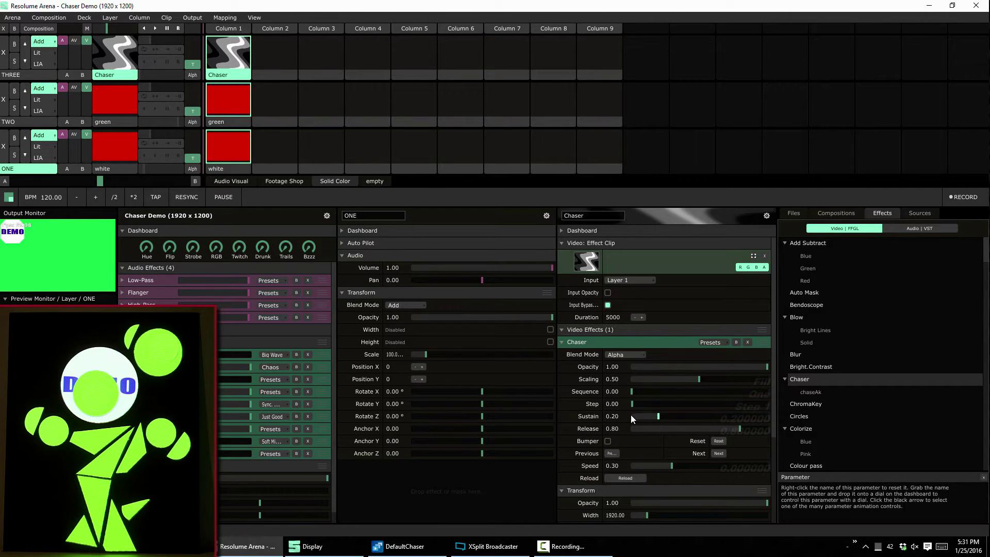
{"action": "left_click", "coordinate": [562, 404]}
{"action": "left_click", "coordinate": [511, 261]}
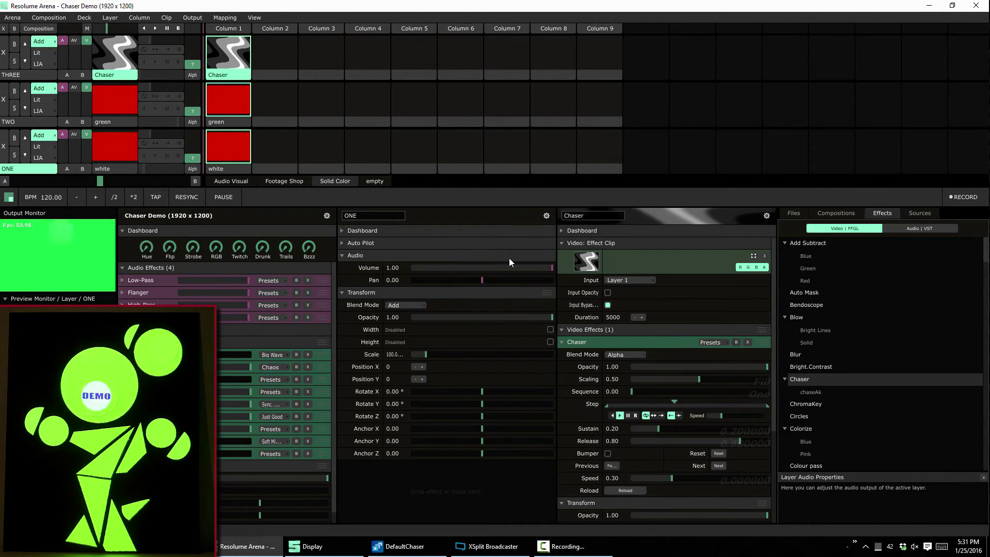
{"action": "left_click", "coordinate": [405, 546]}
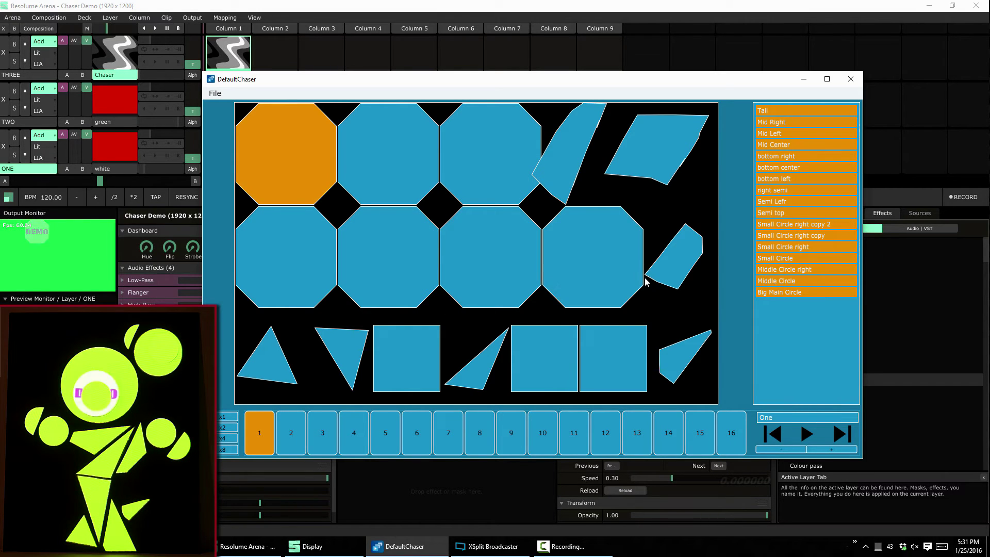
{"action": "left_click", "coordinate": [803, 79]}
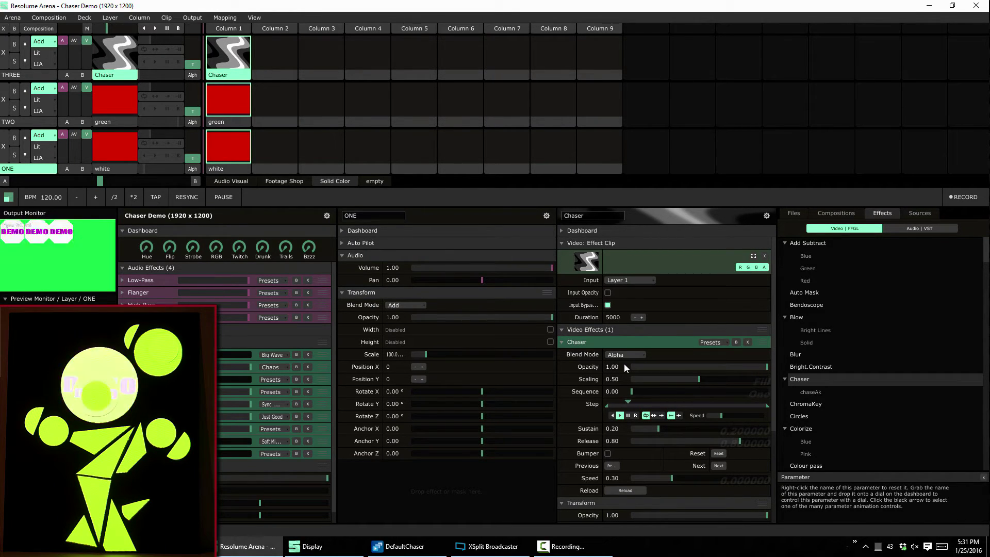
Recolour the green clip to red (Hue 0.00, Brightness 0.77), then play the white clip.
{"action": "left_click", "coordinate": [241, 104]}
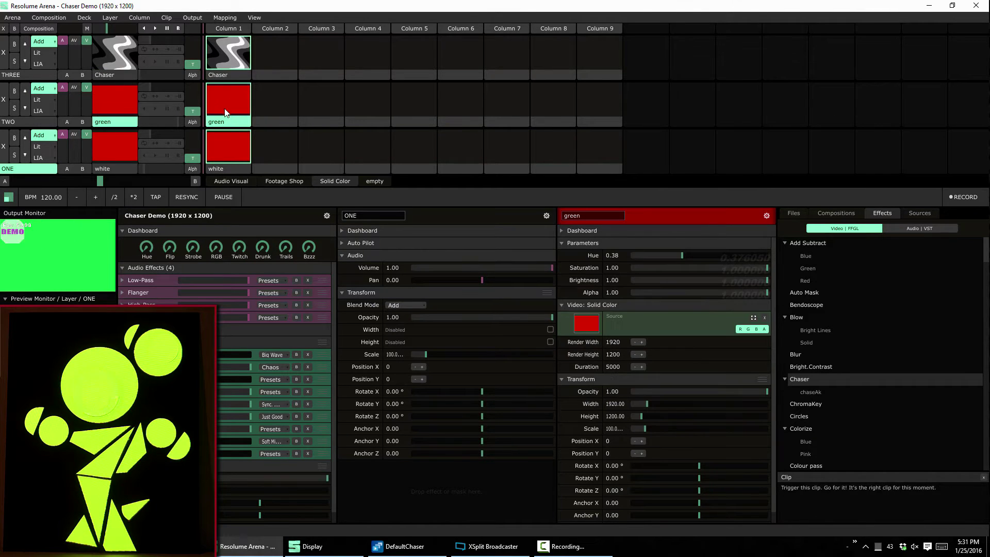
{"action": "left_click_drag", "start_coordinate": [680, 257], "coordinate": [631, 256]}
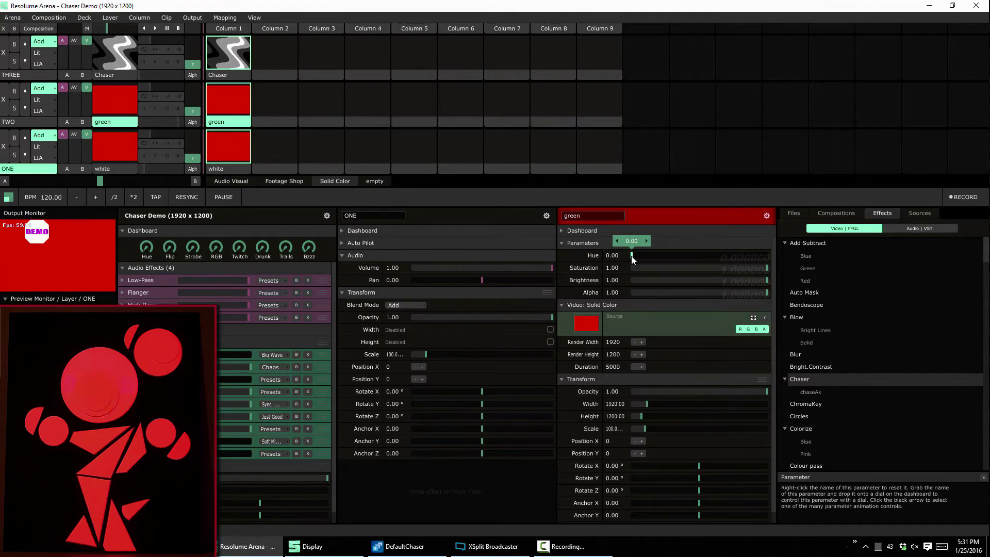
{"action": "left_click_drag", "start_coordinate": [706, 269], "coordinate": [804, 280]}
{"action": "left_click_drag", "start_coordinate": [712, 282], "coordinate": [736, 286]}
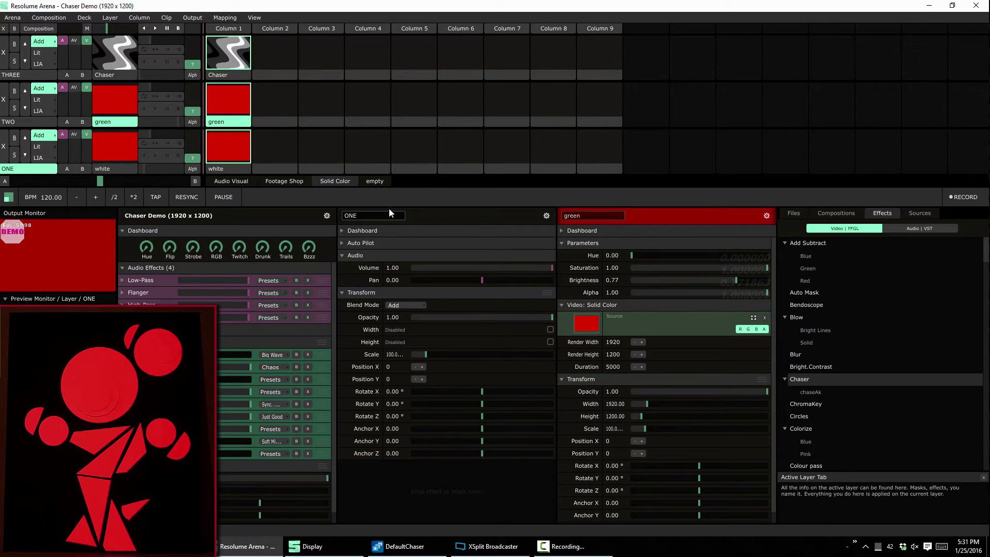
{"action": "left_click", "coordinate": [212, 150]}
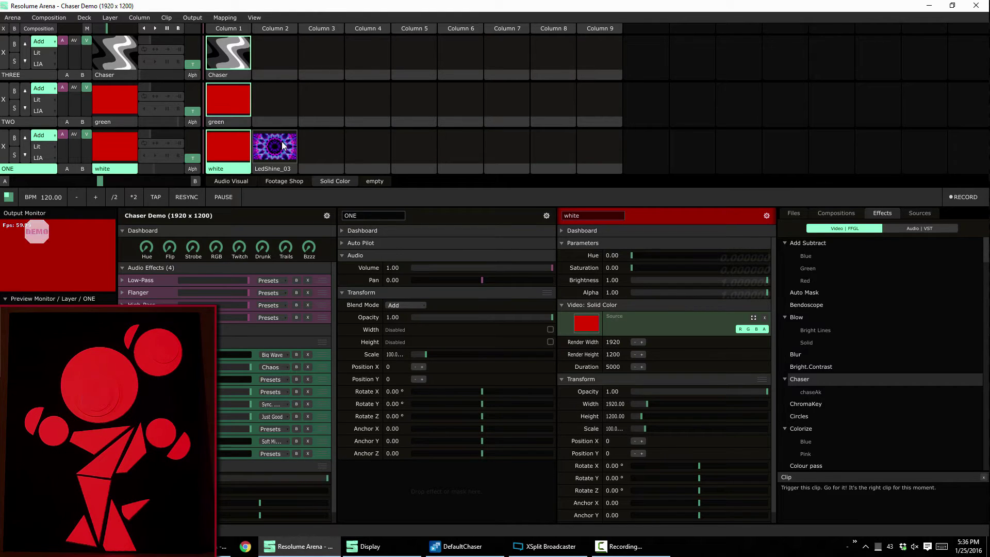
Play LedShine_03 on layer ONE and show the Chaser clip's settings.
{"action": "left_click", "coordinate": [281, 141]}
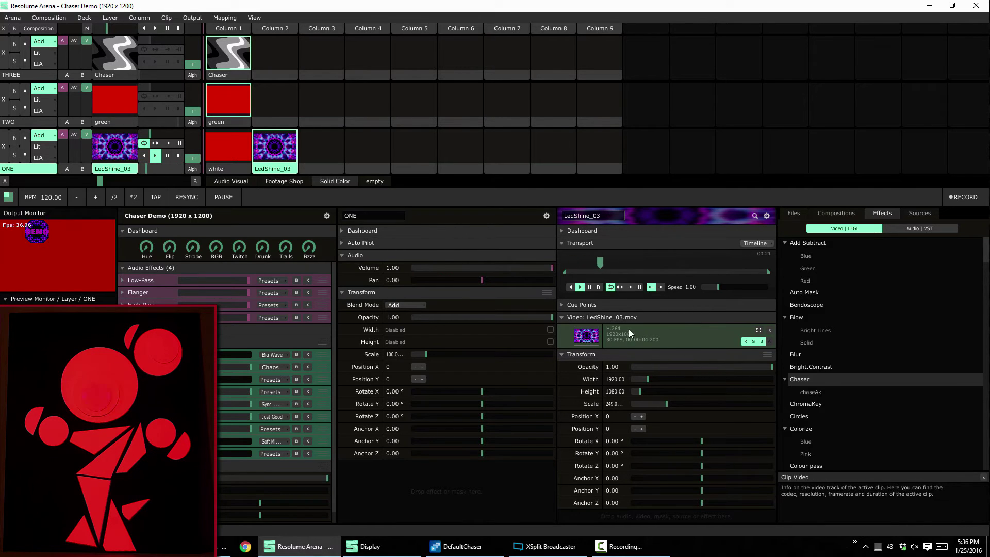
{"action": "left_click", "coordinate": [228, 67]}
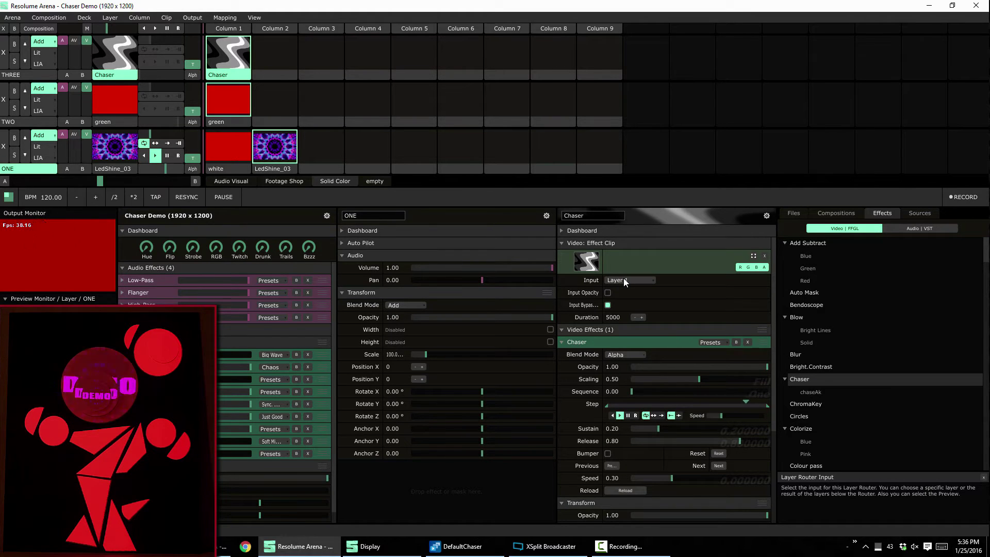
Play the chaser, switch to sequence TWO and light the top-left octagon on step 1.
{"action": "left_click", "coordinate": [450, 547]}
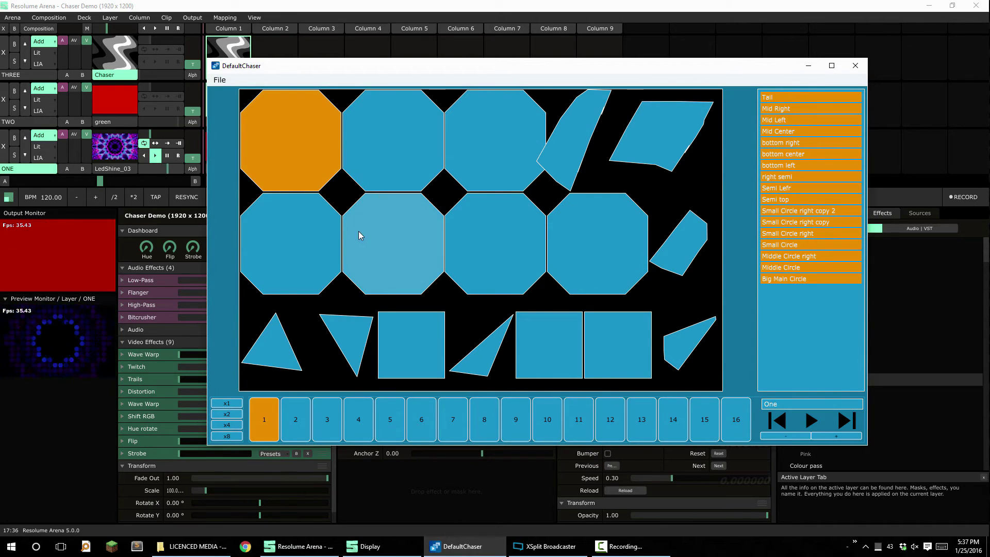
{"action": "left_click", "coordinate": [812, 421]}
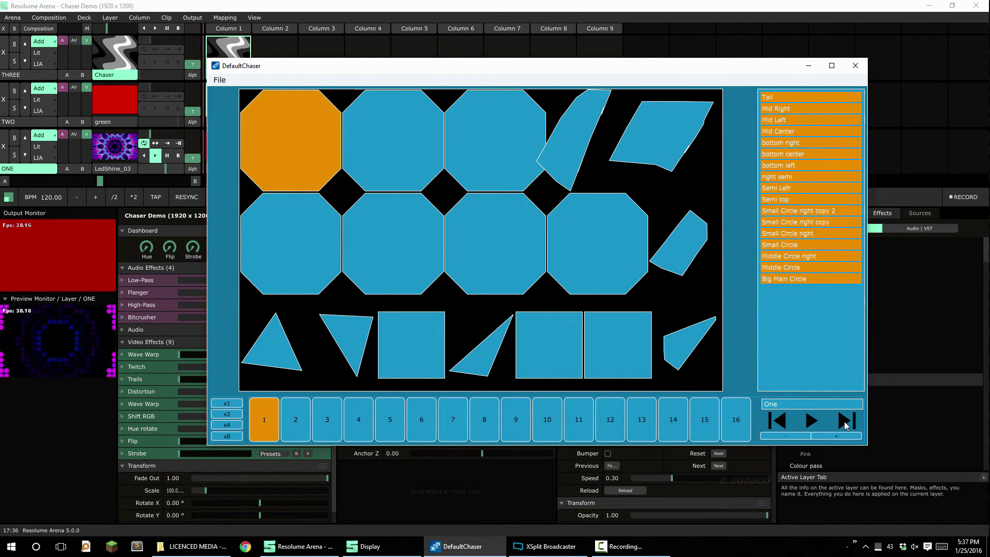
{"action": "left_click", "coordinate": [846, 422]}
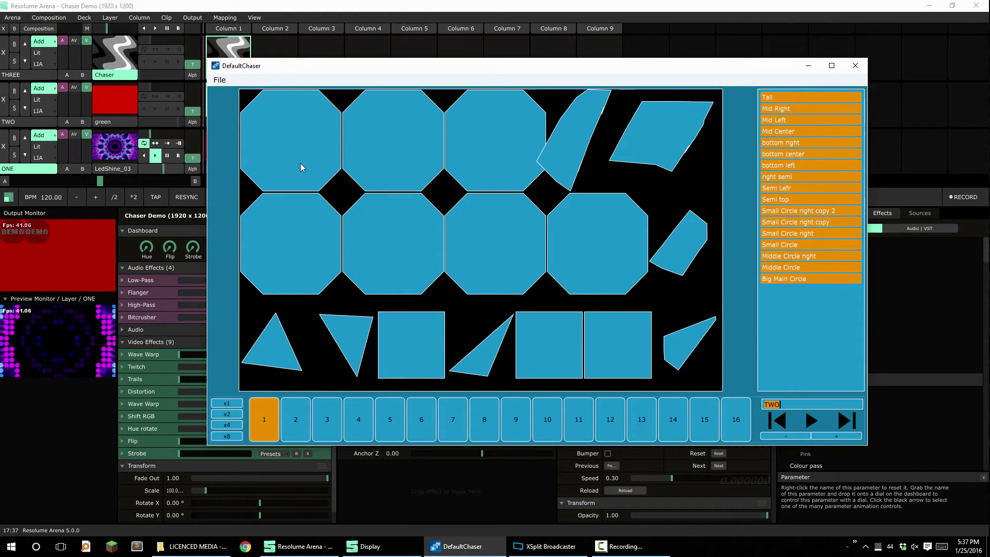
{"action": "left_click_drag", "start_coordinate": [302, 170], "coordinate": [337, 165]}
{"action": "left_click_drag", "start_coordinate": [270, 65], "coordinate": [405, 73]}
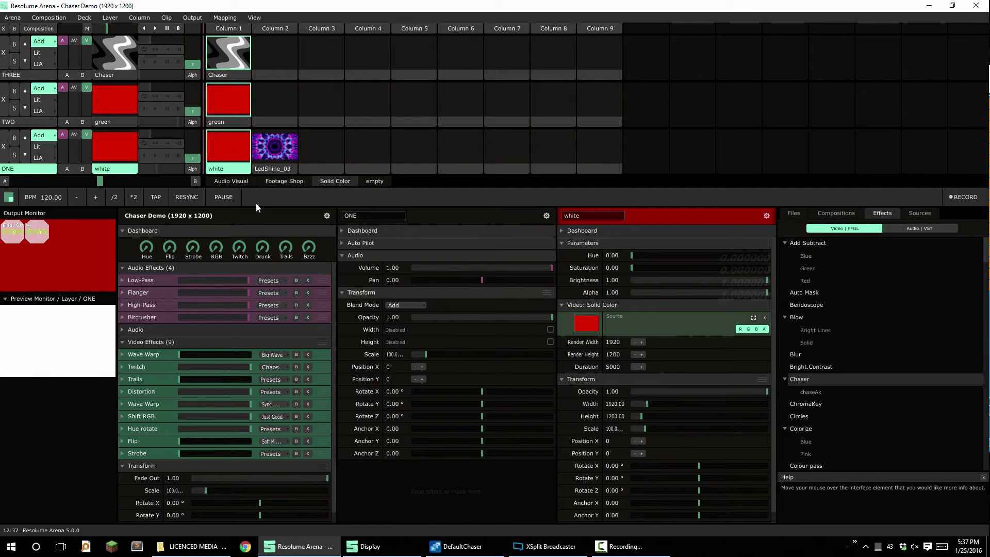
Set Arena's Chaser Step back to manual control and move the DefaultChaser window left.
{"action": "left_click", "coordinate": [561, 405]}
{"action": "left_click", "coordinate": [506, 254]}
{"action": "left_click", "coordinate": [462, 546]}
{"action": "left_click_drag", "start_coordinate": [464, 71], "coordinate": [283, 49]}
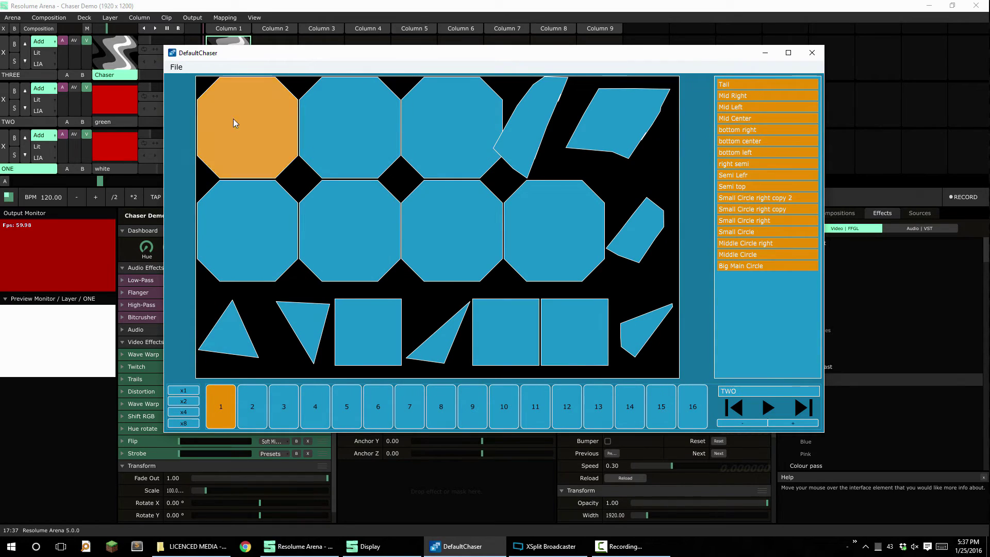
Light octagons for steps 2 through 5 of sequence TWO.
{"action": "left_click", "coordinate": [258, 413]}
{"action": "left_click", "coordinate": [361, 135]}
{"action": "left_click", "coordinate": [284, 406]}
{"action": "left_click_drag", "start_coordinate": [372, 115], "coordinate": [247, 230]}
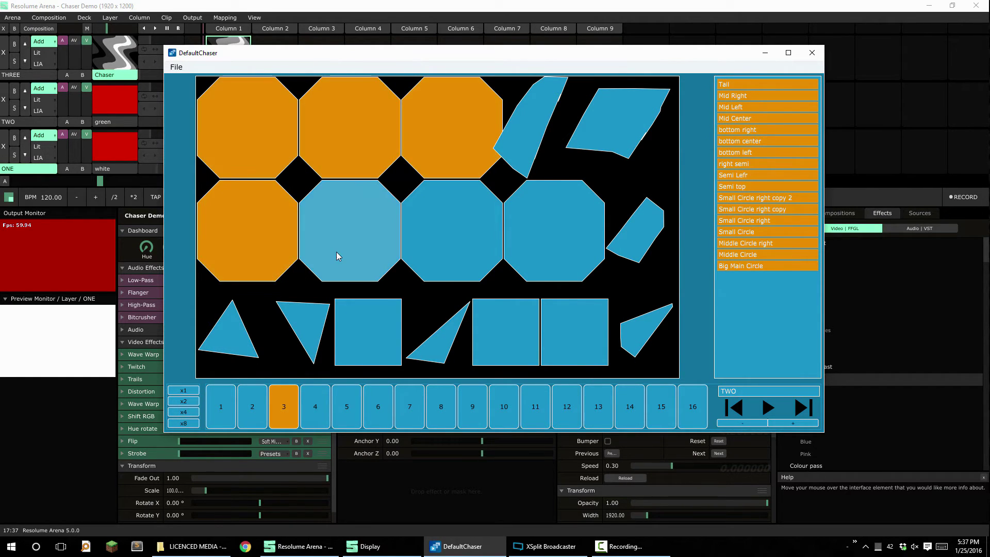
{"action": "left_click", "coordinate": [338, 256]}
{"action": "left_click", "coordinate": [318, 410]}
{"action": "left_click", "coordinate": [347, 406]}
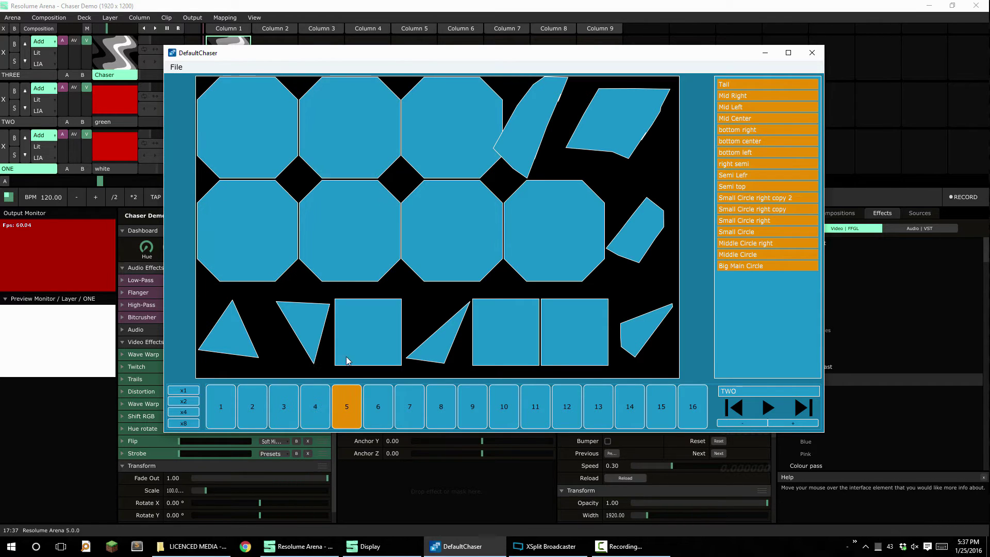
{"action": "left_click_drag", "start_coordinate": [342, 278], "coordinate": [258, 250]}
Light shapes for steps 6 through 9 of sequence TWO.
{"action": "left_click", "coordinate": [378, 406]}
{"action": "left_click", "coordinate": [368, 332]}
{"action": "left_click", "coordinate": [302, 330]}
{"action": "left_click", "coordinate": [409, 406]}
{"action": "left_click", "coordinate": [506, 331]}
{"action": "left_click", "coordinate": [441, 406]}
{"action": "left_click_drag", "start_coordinate": [351, 231], "coordinate": [453, 127]}
{"action": "left_click", "coordinate": [472, 406]}
{"action": "left_click_drag", "start_coordinate": [253, 184], "coordinate": [248, 129]}
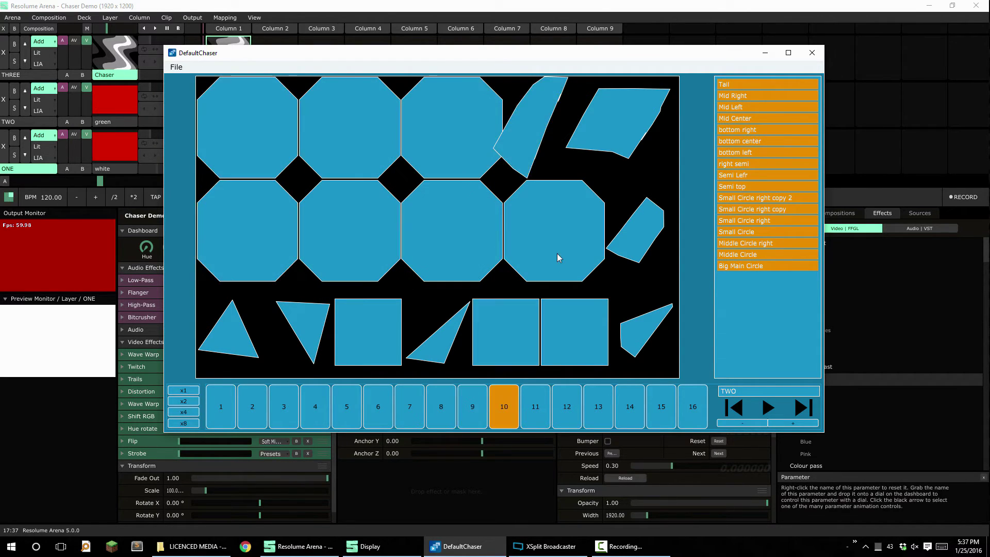
Light second-row octagons, bottom squares 5–6 and more shapes on step 10.
{"action": "left_click", "coordinate": [504, 407]}
{"action": "left_click_drag", "start_coordinate": [557, 248], "coordinate": [634, 229]}
{"action": "left_click_drag", "start_coordinate": [575, 331], "coordinate": [506, 332]}
{"action": "left_click_drag", "start_coordinate": [452, 231], "coordinate": [267, 140]}
{"action": "left_click", "coordinate": [247, 230]}
Set shapes for steps 11–13, lighting octagons, triangles and the third square on step 13.
{"action": "left_click", "coordinate": [535, 406]}
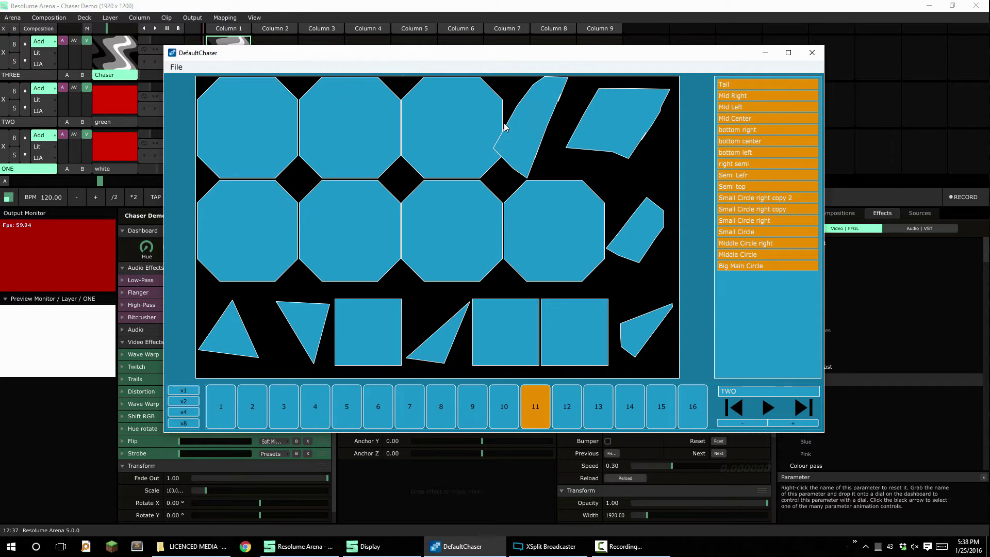
{"action": "left_click", "coordinate": [598, 407]}
{"action": "left_click_drag", "start_coordinate": [351, 129], "coordinate": [452, 230]}
{"action": "left_click", "coordinate": [248, 230]}
{"action": "left_click", "coordinate": [377, 342]}
{"action": "left_click", "coordinate": [303, 330]}
{"action": "left_click", "coordinate": [228, 330]}
{"action": "left_click", "coordinate": [555, 230]}
Light the bottom-right shapes on step 14 and second-row octagons on step 15, then select step 16.
{"action": "left_click", "coordinate": [630, 407]}
{"action": "left_click", "coordinate": [575, 332]}
{"action": "left_click", "coordinate": [646, 330]}
{"action": "left_click", "coordinate": [658, 402]}
{"action": "left_click", "coordinate": [642, 234]}
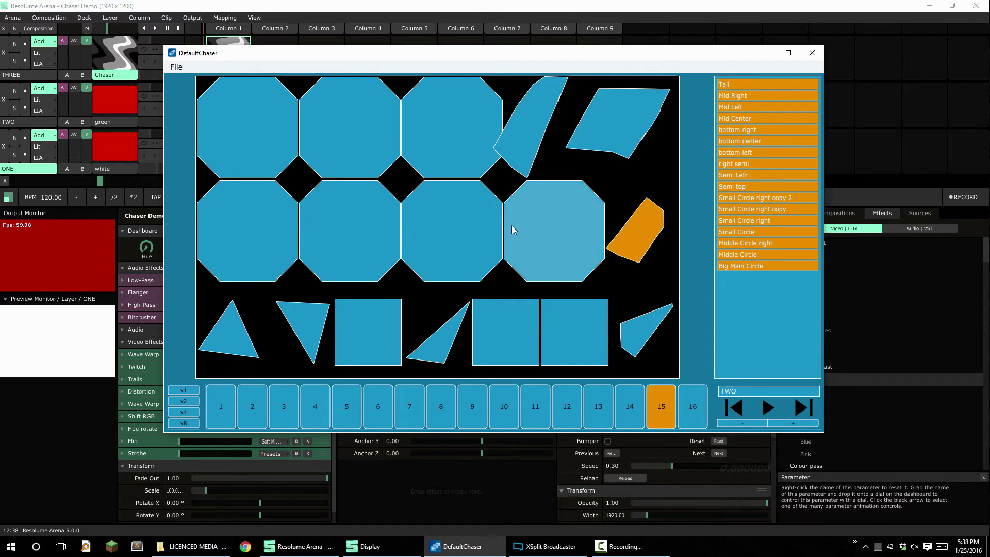
{"action": "left_click_drag", "start_coordinate": [515, 231], "coordinate": [325, 224]}
{"action": "left_click", "coordinate": [693, 407]}
Light the third top octagon on step 16, then add a new sequence named 'Three'.
{"action": "left_click", "coordinate": [433, 146]}
{"action": "left_click", "coordinate": [803, 407]}
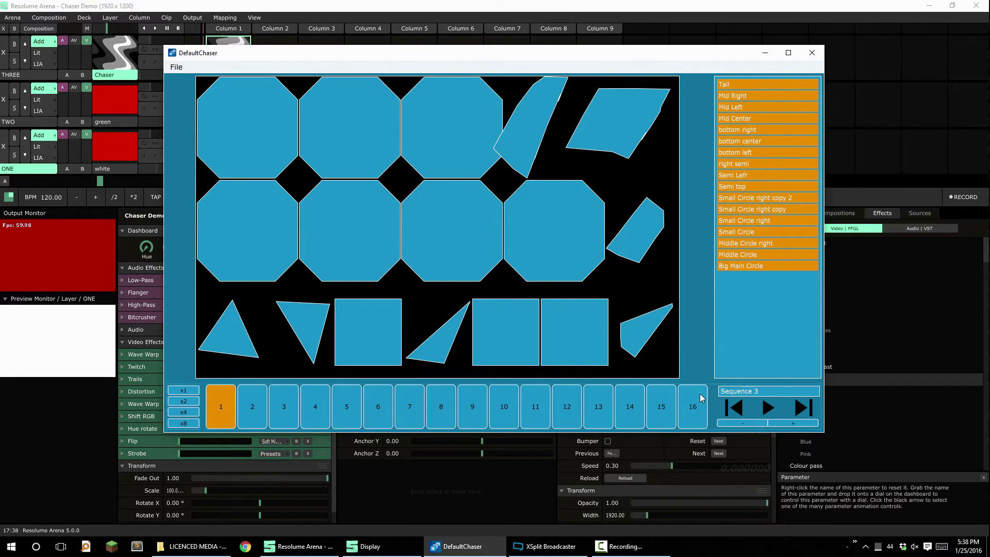
{"action": "left_click", "coordinate": [763, 392]}
{"action": "type", "text": "Three"}
{"action": "key", "text": "Return"}
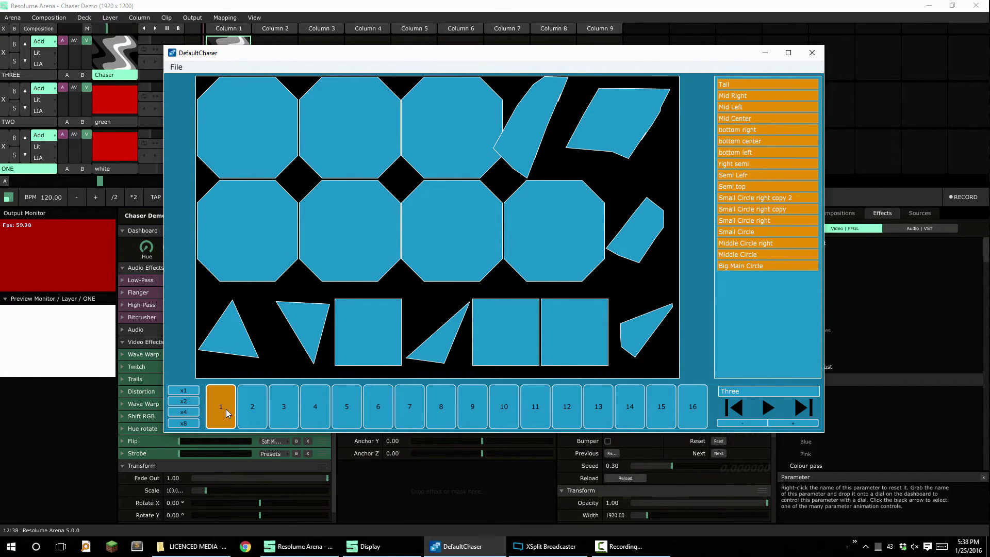
Light bottom-row shapes on steps 1–5 of sequence Three, stepping with the Right arrow key.
{"action": "left_click", "coordinate": [642, 334]}
{"action": "key", "text": "Right"}
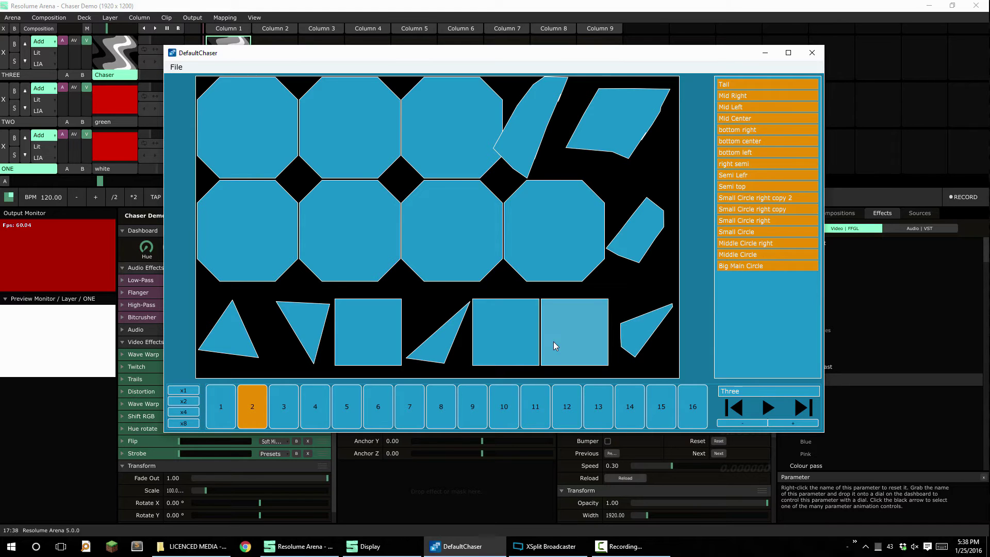
{"action": "left_click_drag", "start_coordinate": [567, 341], "coordinate": [642, 330]}
{"action": "key", "text": "Right"}
{"action": "left_click", "coordinate": [505, 332]}
{"action": "key", "text": "Right"}
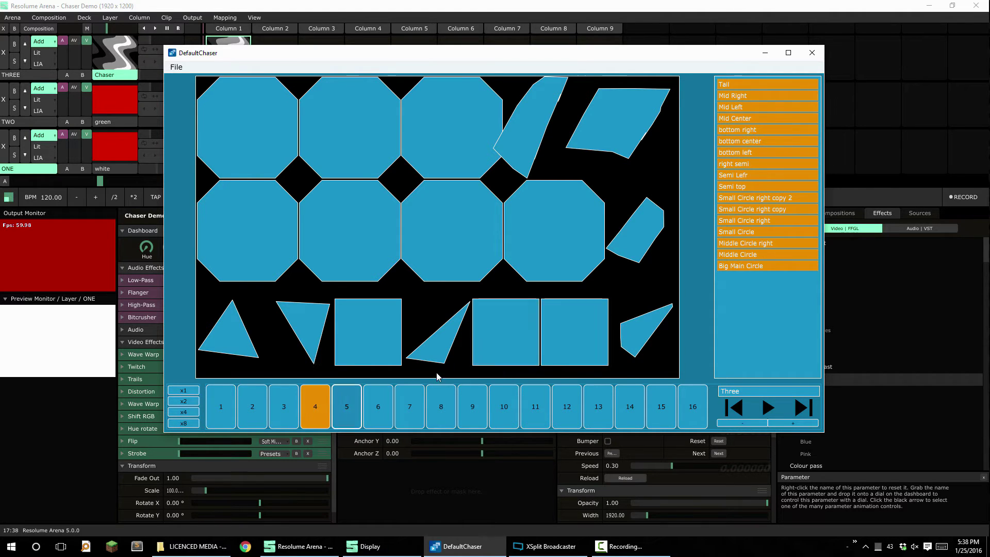
{"action": "left_click", "coordinate": [440, 338]}
{"action": "left_click", "coordinate": [505, 332]}
{"action": "key", "text": "Right"}
{"action": "left_click", "coordinate": [379, 347]}
{"action": "left_click", "coordinate": [441, 338]}
Light second-row octagons on step 8 and top-row octagons on steps 9 and 10.
{"action": "left_click", "coordinate": [386, 394]}
{"action": "left_click", "coordinate": [409, 404]}
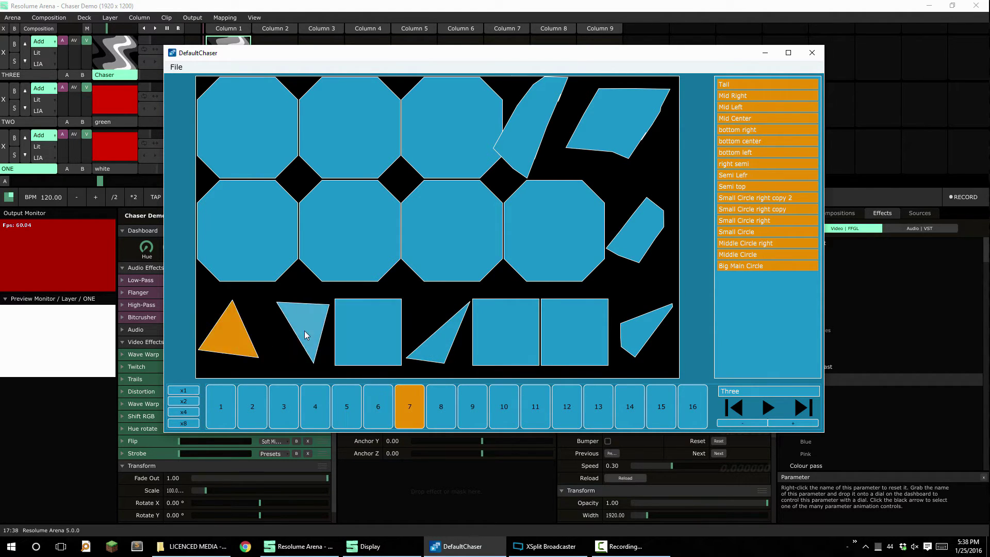
{"action": "left_click", "coordinate": [441, 405]}
{"action": "left_click", "coordinate": [552, 263]}
{"action": "left_click_drag", "start_coordinate": [452, 232], "coordinate": [247, 232]}
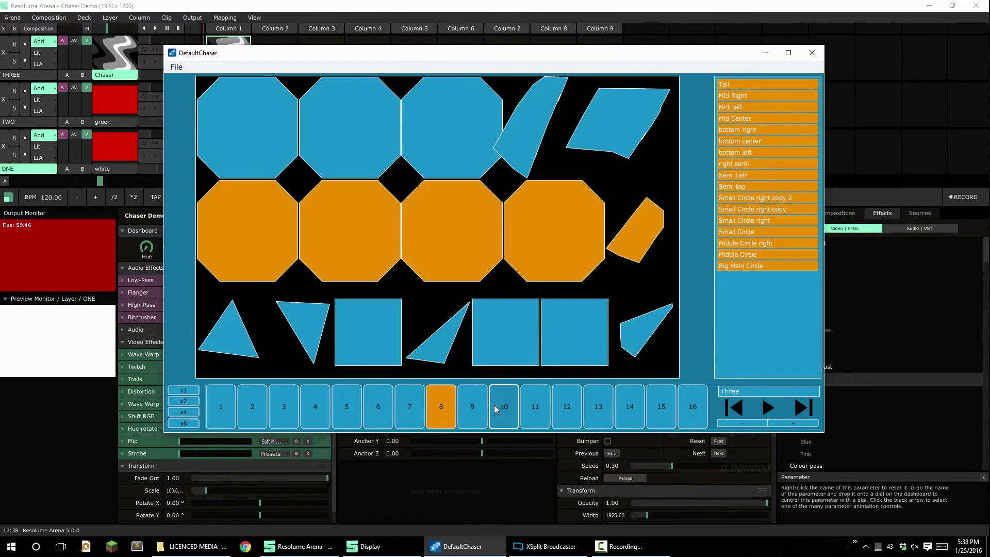
{"action": "left_click", "coordinate": [473, 406]}
{"action": "left_click", "coordinate": [248, 129]}
{"action": "left_click", "coordinate": [343, 126]}
{"action": "left_click", "coordinate": [504, 406]}
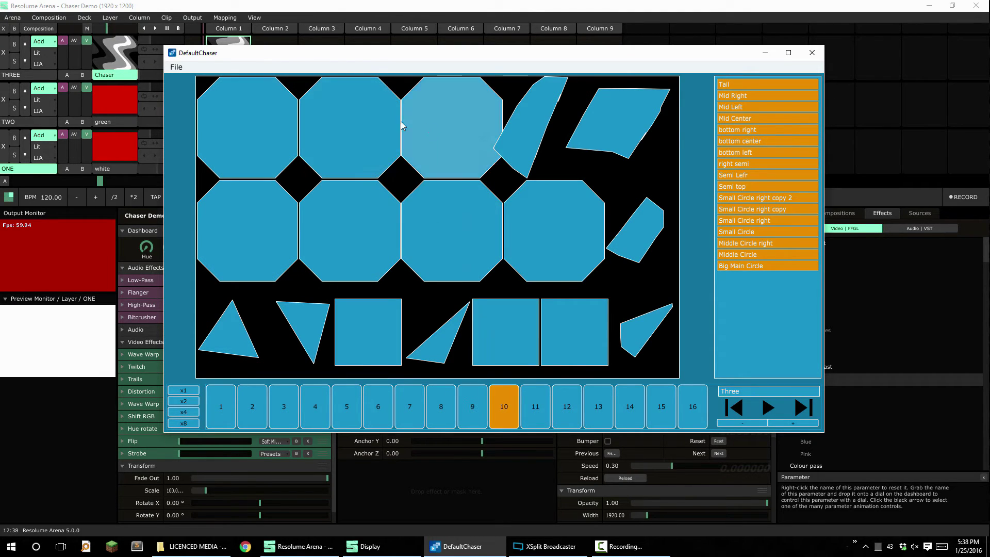
{"action": "left_click_drag", "start_coordinate": [350, 129], "coordinate": [451, 129]}
Set the lit shapes for steps 11, 12 and 13 of sequence Three.
{"action": "left_click", "coordinate": [535, 406]}
{"action": "left_click", "coordinate": [532, 128]}
{"action": "left_click", "coordinate": [619, 124]}
{"action": "left_click", "coordinate": [567, 406]}
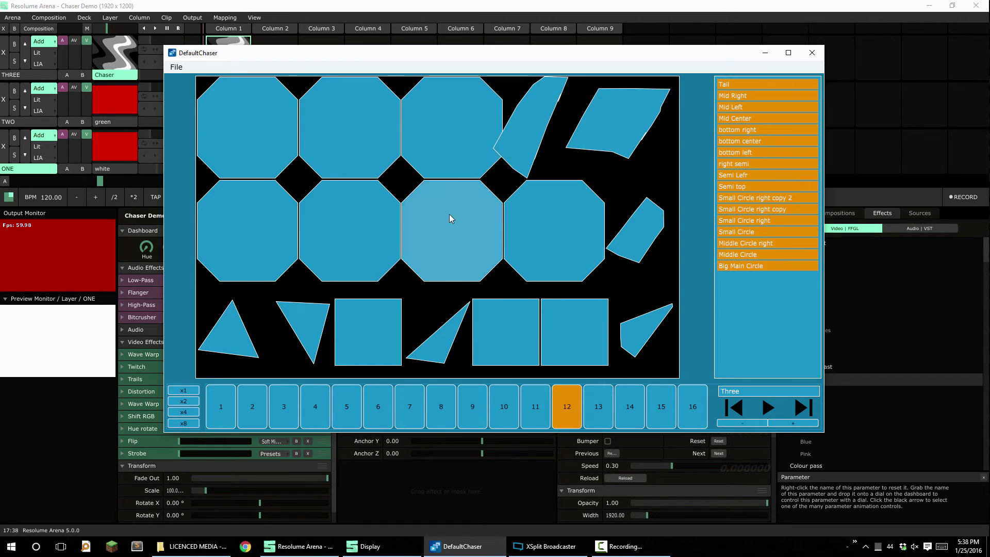
{"action": "left_click", "coordinate": [263, 133]}
{"action": "left_click", "coordinate": [348, 231]}
{"action": "left_click", "coordinate": [599, 406]}
{"action": "left_click", "coordinate": [451, 129]}
{"action": "left_click", "coordinate": [554, 230]}
{"action": "left_click", "coordinate": [575, 332]}
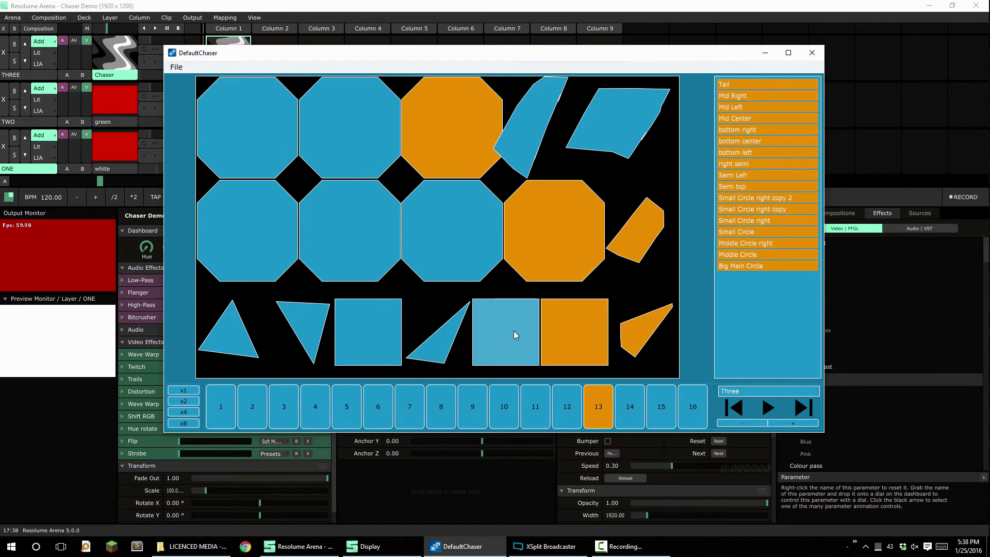
Light all three top-row and four second-row octagons on step 14.
{"action": "left_click", "coordinate": [629, 406]}
{"action": "left_click", "coordinate": [247, 129]}
{"action": "left_click", "coordinate": [349, 129]}
{"action": "left_click", "coordinate": [452, 129]}
{"action": "left_click", "coordinate": [349, 231]}
{"action": "left_click", "coordinate": [451, 230]}
{"action": "left_click", "coordinate": [247, 231]}
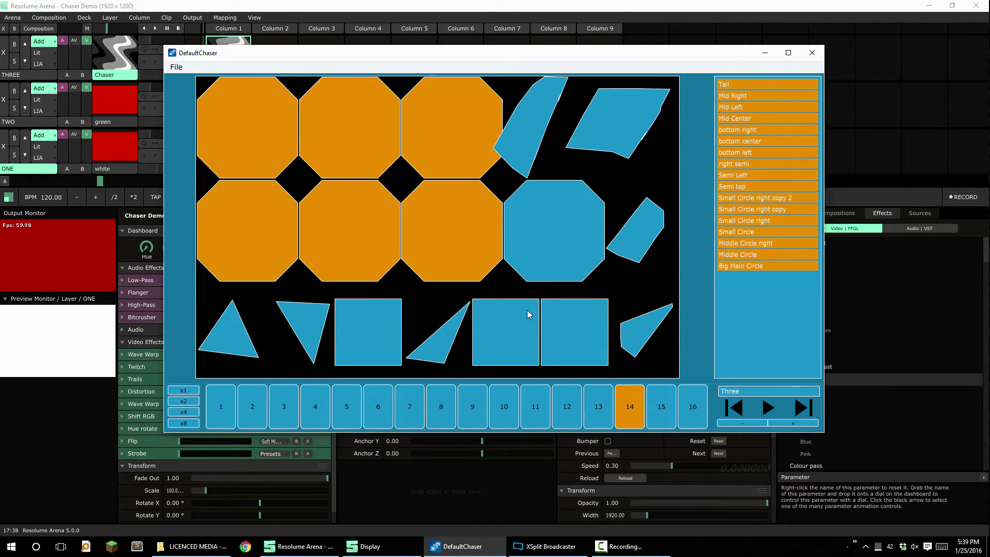
{"action": "left_click", "coordinate": [554, 230]}
Light the bottom-row triangles, squares and right-hand shapes on step 15.
{"action": "left_click", "coordinate": [661, 407]}
{"action": "left_click", "coordinate": [368, 331]}
{"action": "left_click", "coordinate": [302, 330]}
{"action": "left_click", "coordinate": [229, 330]}
{"action": "left_click", "coordinate": [441, 336]}
{"action": "left_click", "coordinate": [574, 332]}
{"action": "left_click", "coordinate": [646, 330]}
{"action": "left_click", "coordinate": [634, 229]}
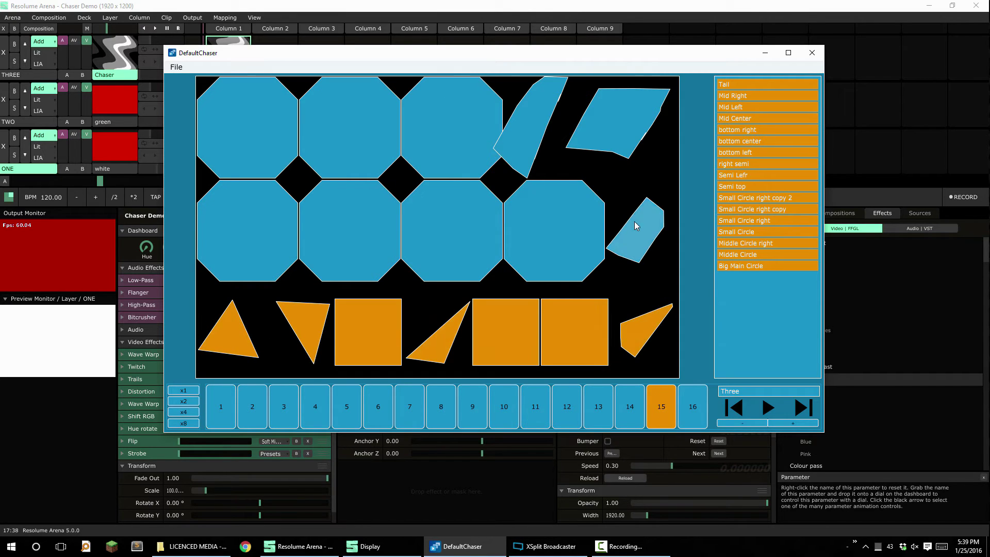
Light a mix of shapes on step 16, then play the sequence and minimize the chaser window.
{"action": "left_click", "coordinate": [532, 126]}
{"action": "left_click", "coordinate": [618, 122]}
{"action": "left_click", "coordinate": [693, 406]}
{"action": "left_click", "coordinate": [441, 335]}
{"action": "left_click", "coordinate": [380, 314]}
{"action": "left_click", "coordinate": [349, 230]}
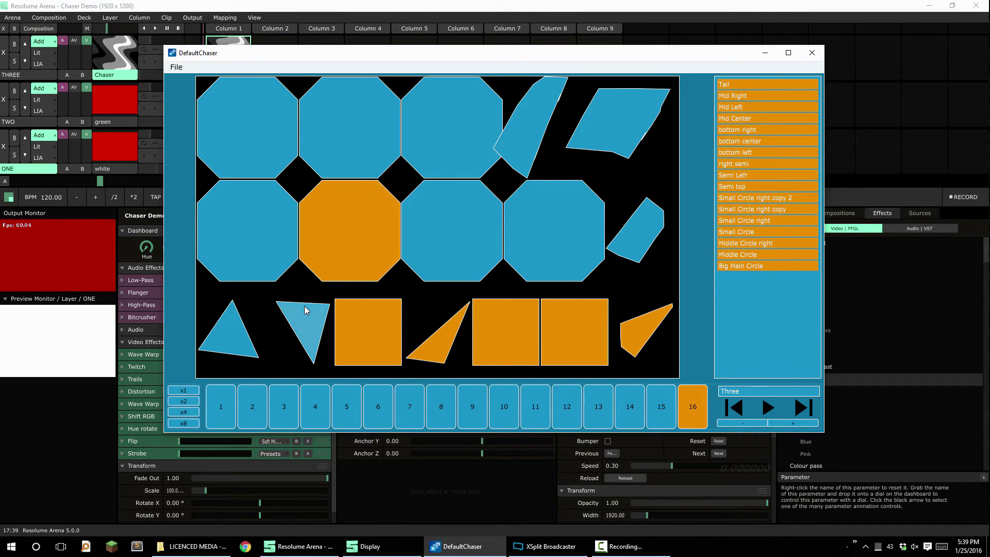
{"action": "left_click", "coordinate": [303, 330]}
{"action": "left_click", "coordinate": [248, 230]}
{"action": "left_click", "coordinate": [229, 330]}
{"action": "left_click", "coordinate": [761, 410]}
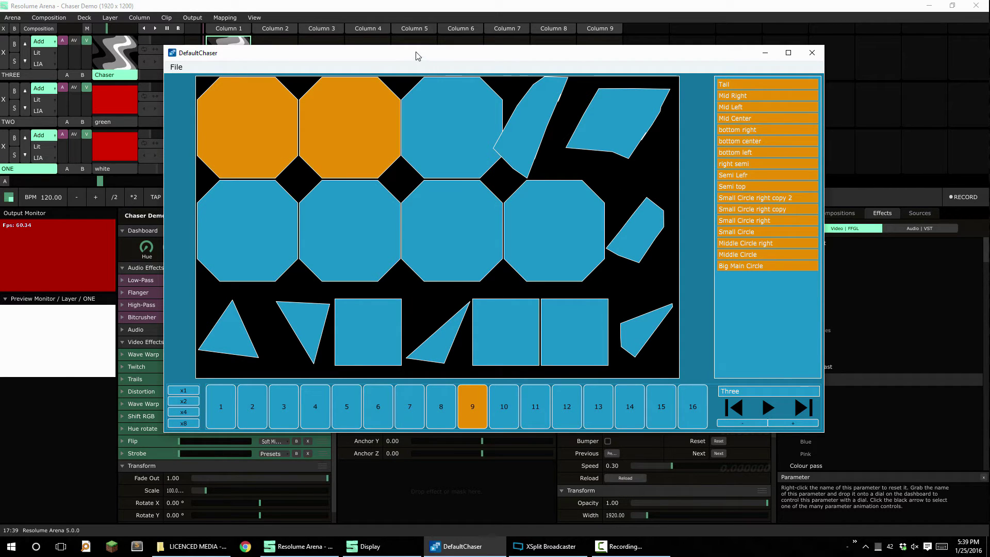
{"action": "left_click", "coordinate": [765, 53]}
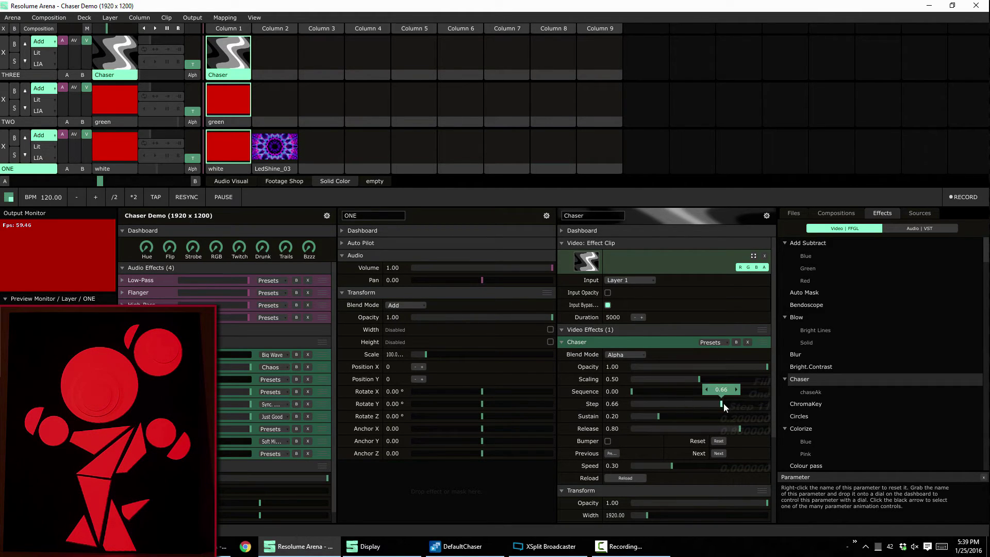
Drag the Chaser Step slider, set Sequence to 0.08, and switch Step's animation mode.
{"action": "left_click_drag", "start_coordinate": [723, 403], "coordinate": [618, 400]}
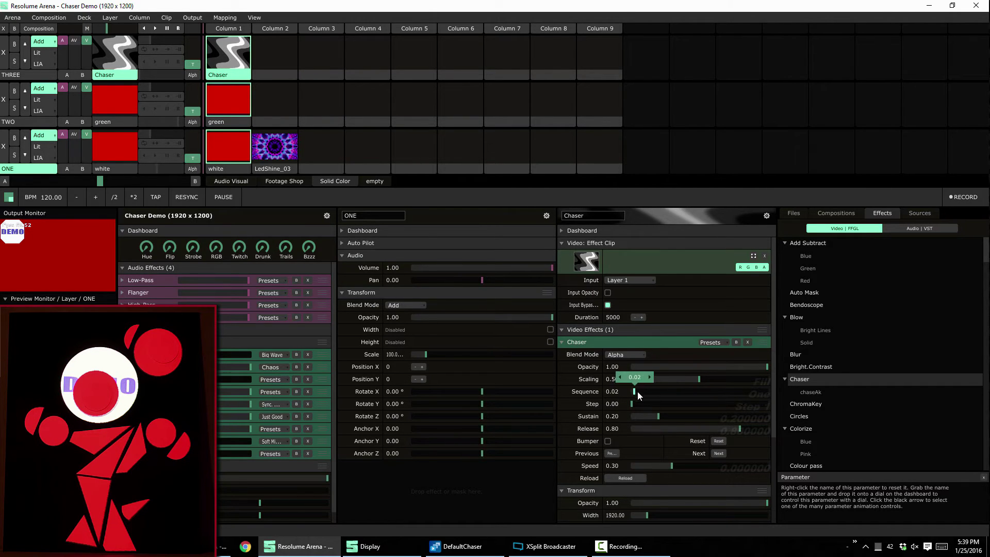
{"action": "mouse_move", "coordinate": [639, 393]}
{"action": "left_mouse_down"}
{"action": "mouse_move", "coordinate": [677, 402]}
{"action": "mouse_move", "coordinate": [636, 404]}
{"action": "left_mouse_up"}
{"action": "left_click_drag", "start_coordinate": [638, 394], "coordinate": [642, 394]}
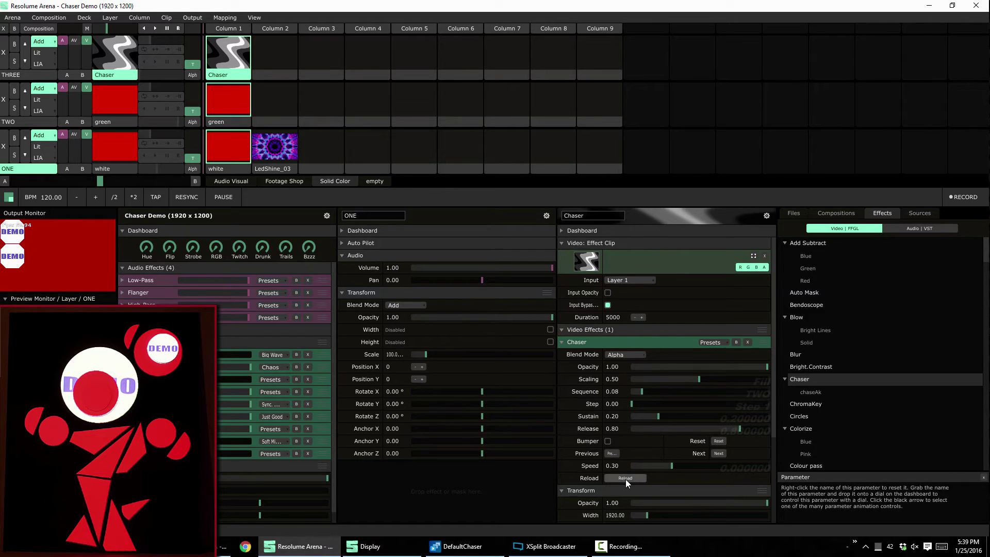
{"action": "left_click", "coordinate": [562, 402]}
{"action": "left_click", "coordinate": [507, 259]}
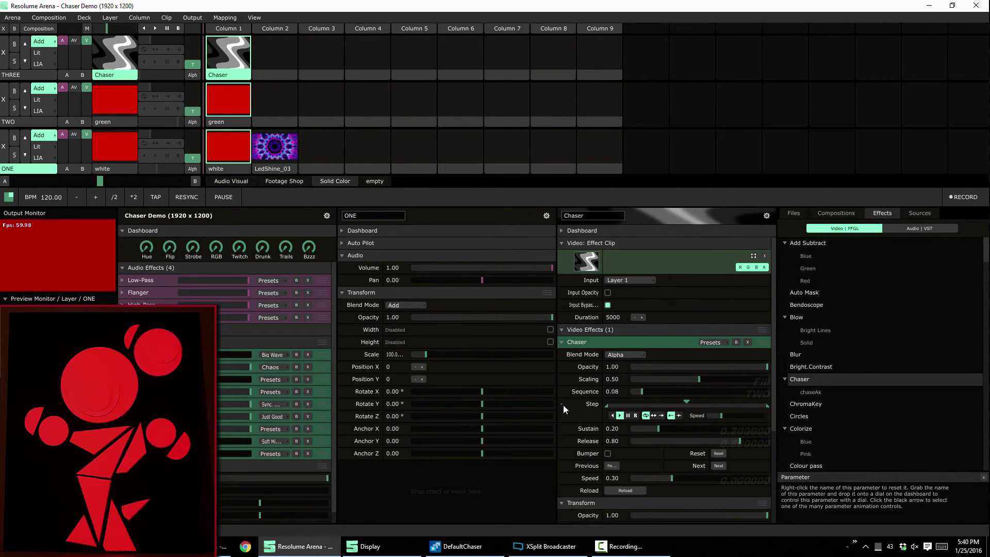
{"action": "left_click", "coordinate": [563, 404]}
{"action": "left_click", "coordinate": [515, 251]}
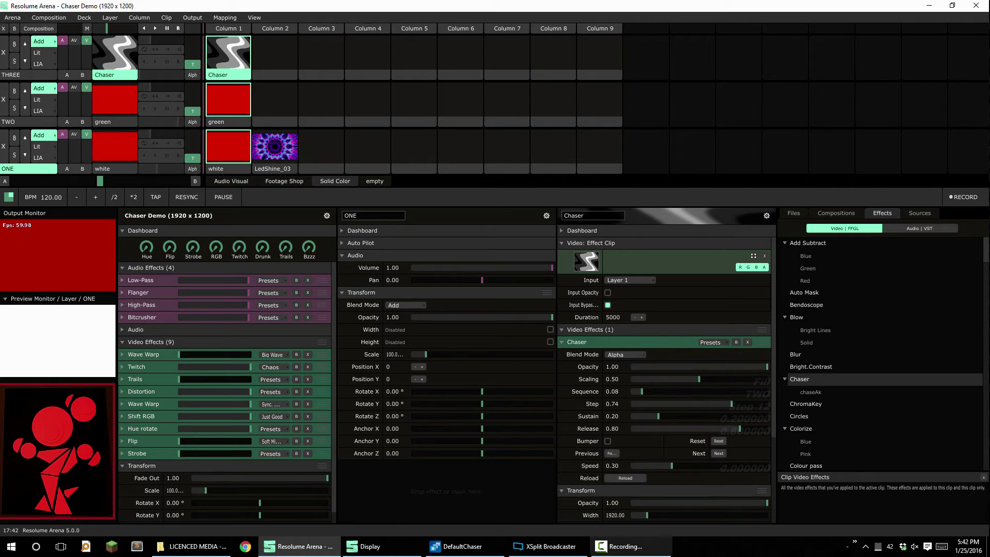
Bring up XSplit and shift, minimize and restore the DefaultChaser window so XSplit can capture it.
{"action": "left_click", "coordinate": [527, 551]}
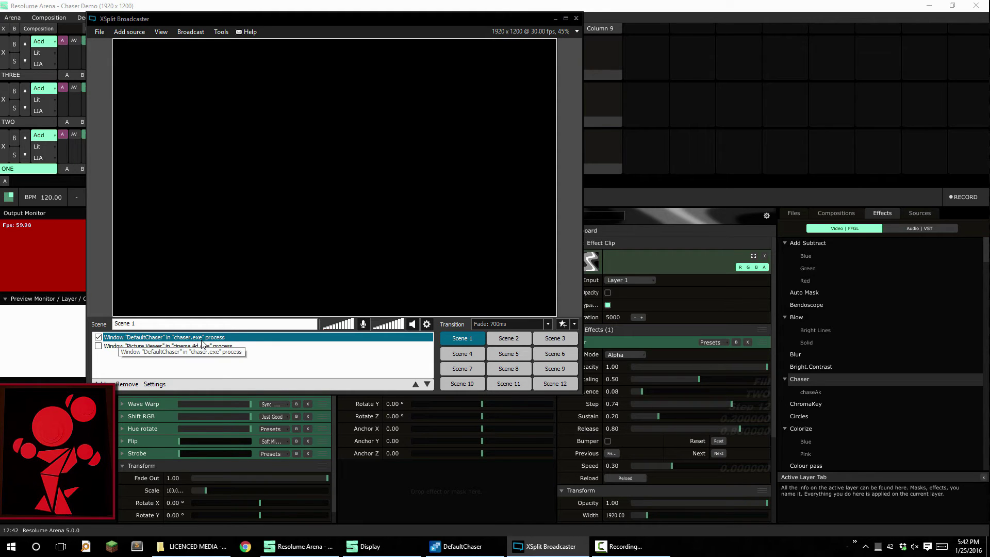
{"action": "left_click", "coordinate": [456, 546]}
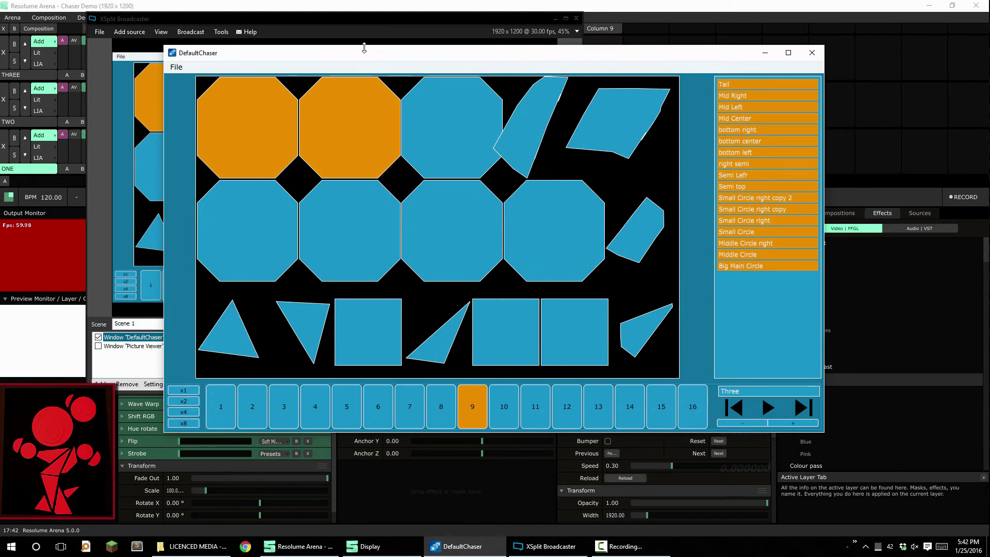
{"action": "left_click_drag", "start_coordinate": [363, 53], "coordinate": [465, 92]}
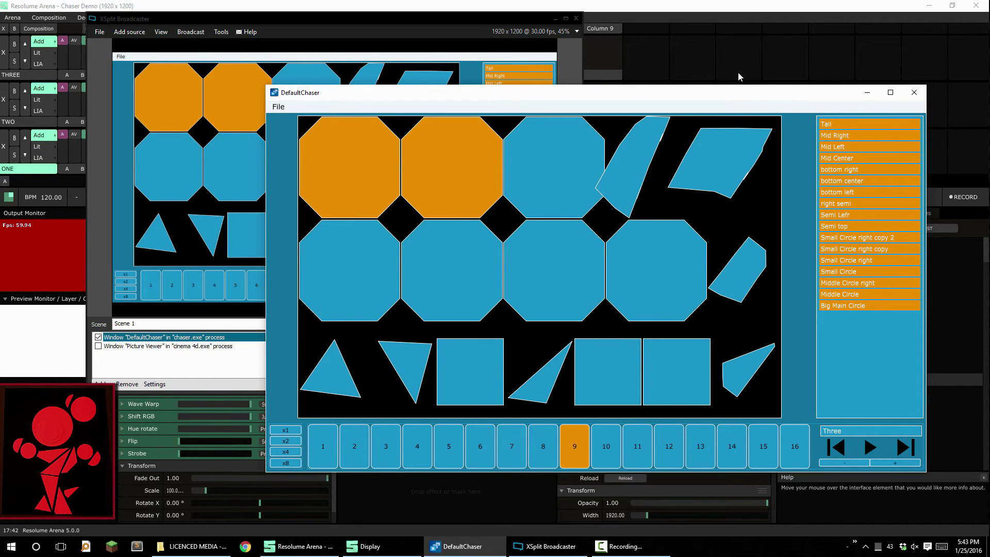
{"action": "left_click", "coordinate": [869, 93]}
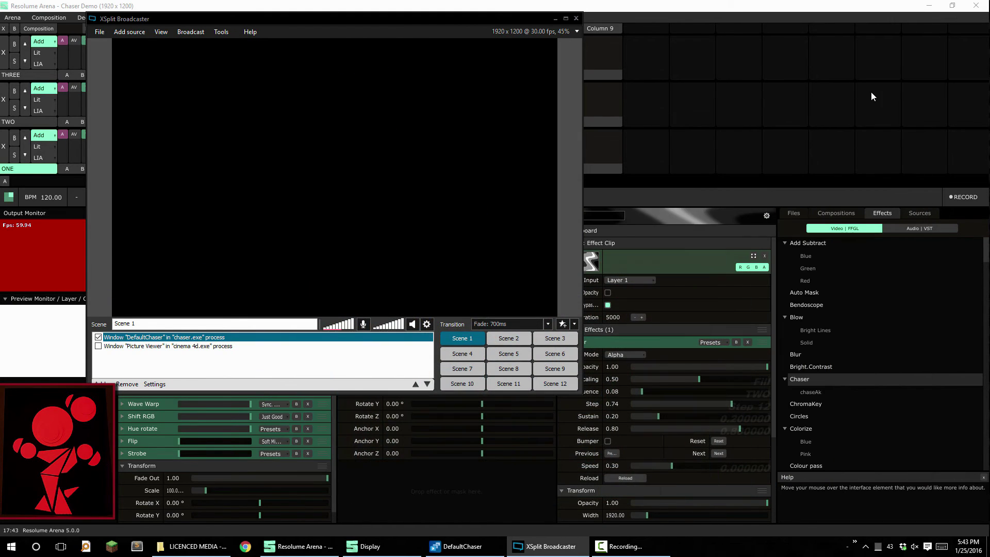
{"action": "left_click", "coordinate": [456, 546]}
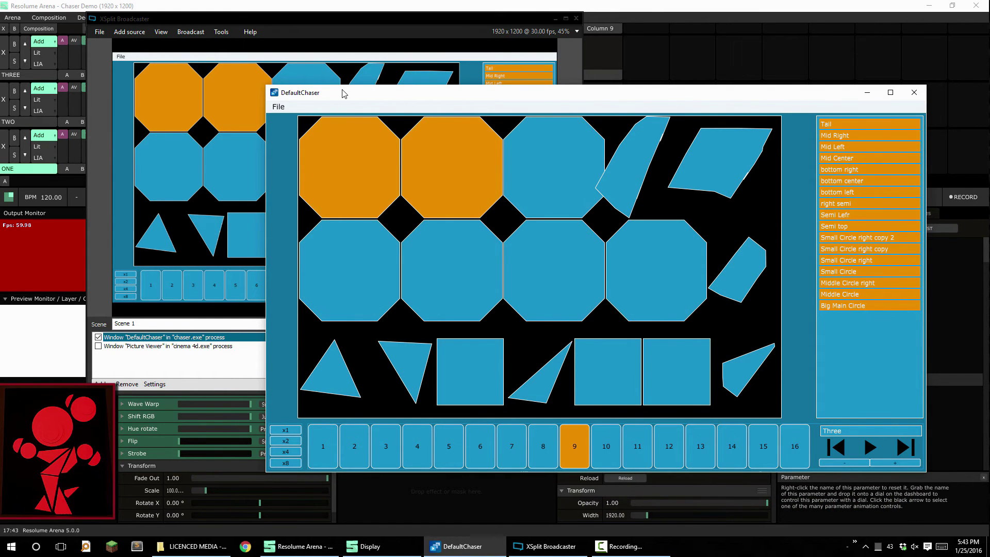
{"action": "left_click_drag", "start_coordinate": [344, 94], "coordinate": [398, 105]}
{"action": "left_click", "coordinate": [643, 10]}
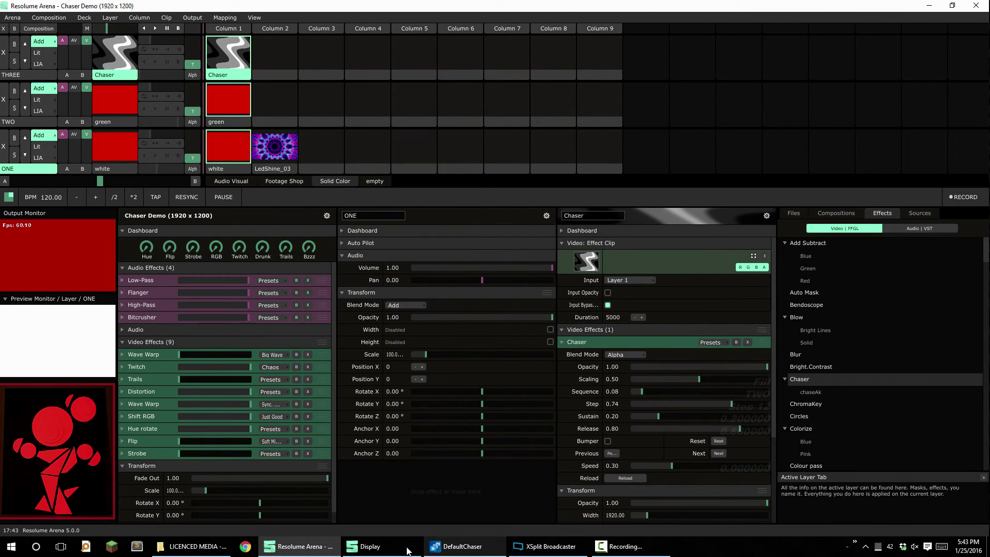
Reposition the chaser and XSplit windows, then minimize XSplit to return to Arena.
{"action": "left_click", "coordinate": [547, 546]}
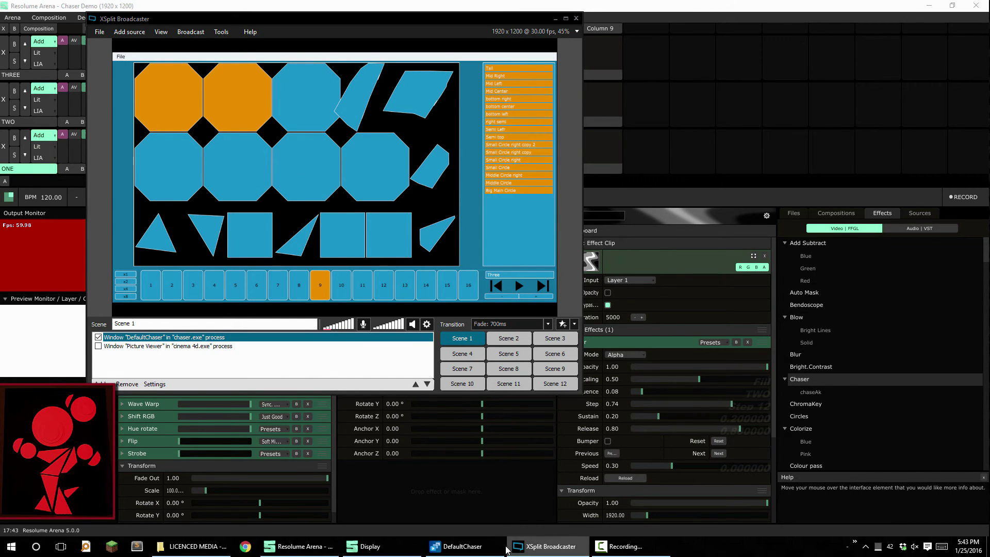
{"action": "left_click", "coordinate": [463, 546]}
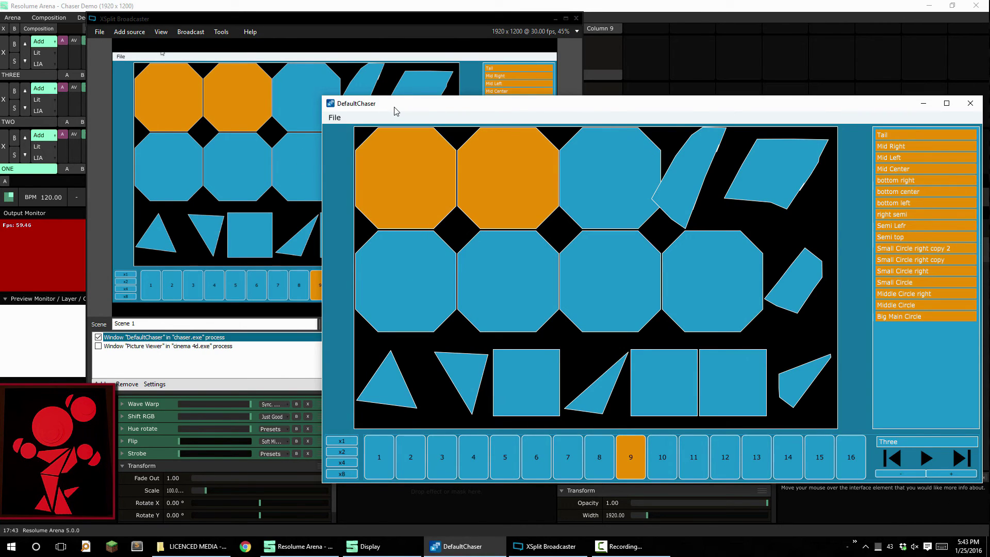
{"action": "left_click_drag", "start_coordinate": [396, 111], "coordinate": [321, 95]}
{"action": "left_click", "coordinate": [398, 23]}
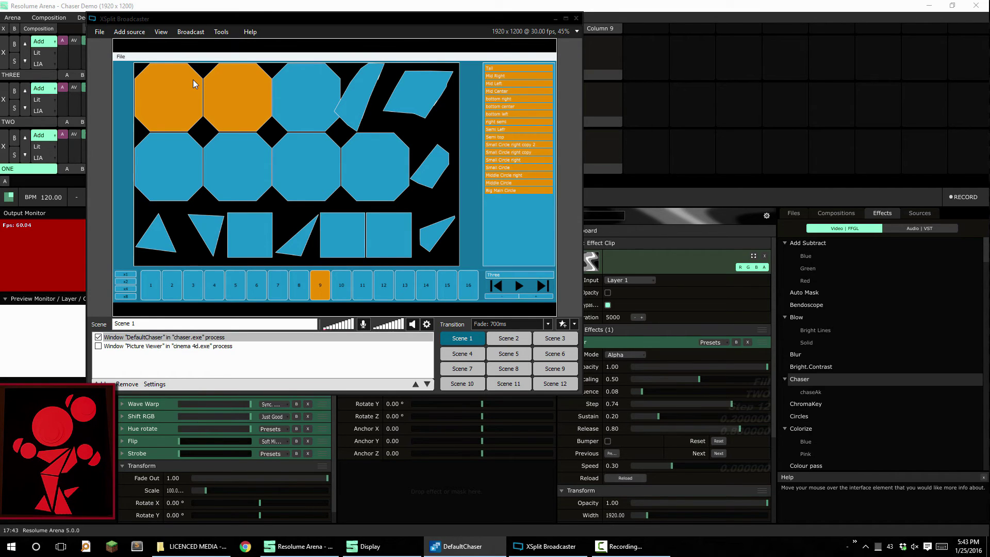
{"action": "left_click", "coordinate": [315, 169]}
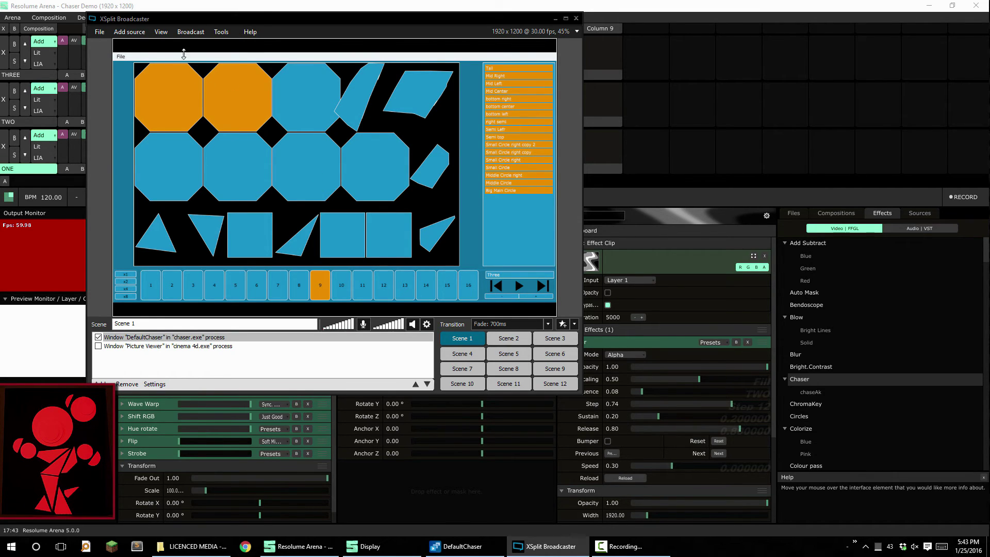
{"action": "left_click_drag", "start_coordinate": [197, 19], "coordinate": [373, 84]}
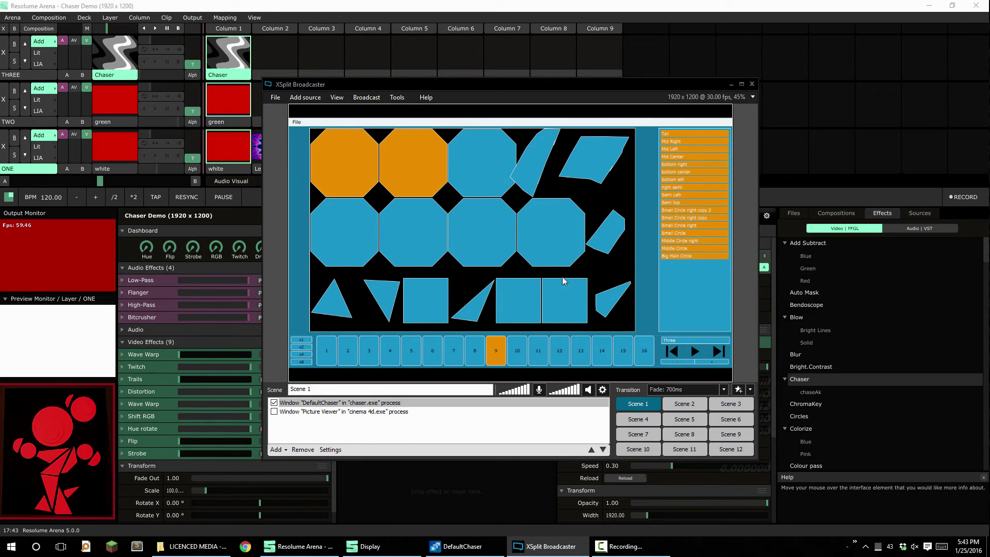
{"action": "left_click", "coordinate": [731, 84]}
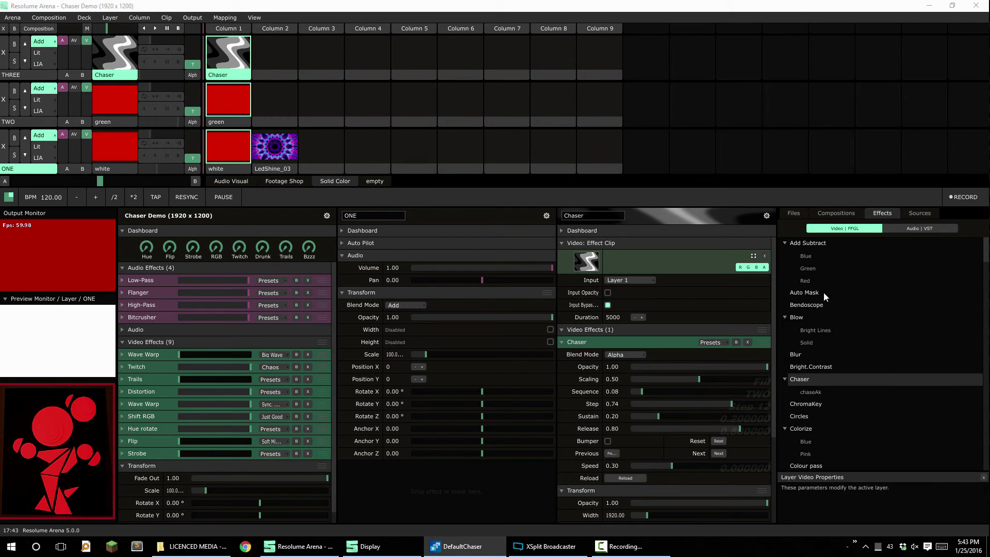
Drop XSplitBroadcaster 1 into Column 5 of layer THREE, trigger it, and open Output > Advanced.
{"action": "left_click", "coordinate": [432, 2]}
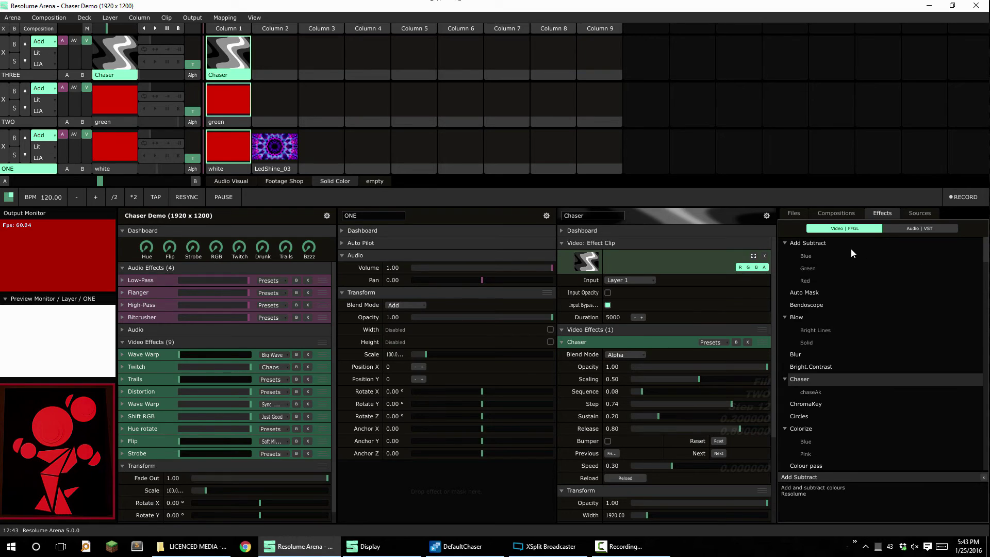
{"action": "left_click", "coordinate": [921, 214]}
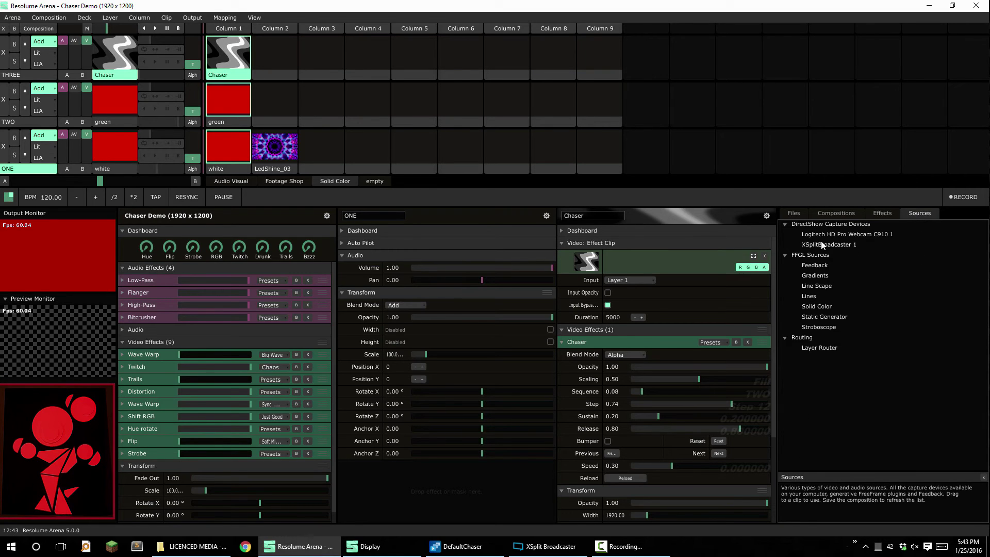
{"action": "left_click_drag", "start_coordinate": [832, 246], "coordinate": [411, 60]}
{"action": "left_click", "coordinate": [413, 65]}
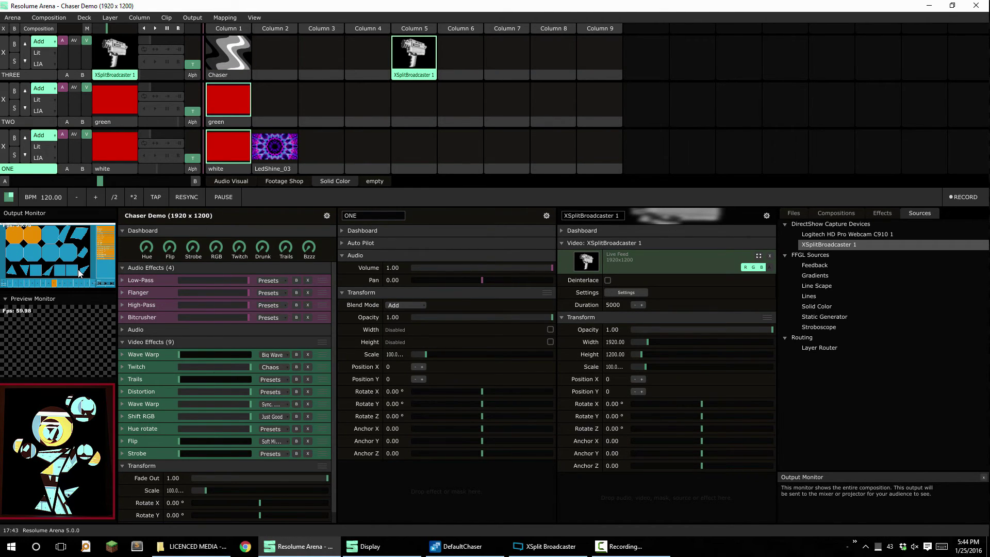
{"action": "left_click", "coordinate": [192, 18]}
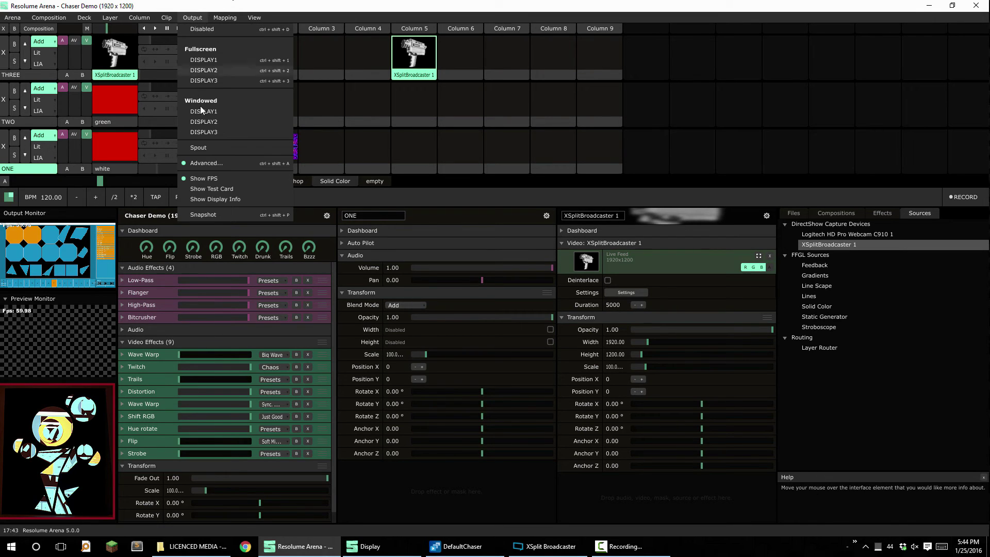
{"action": "left_click", "coordinate": [212, 163]}
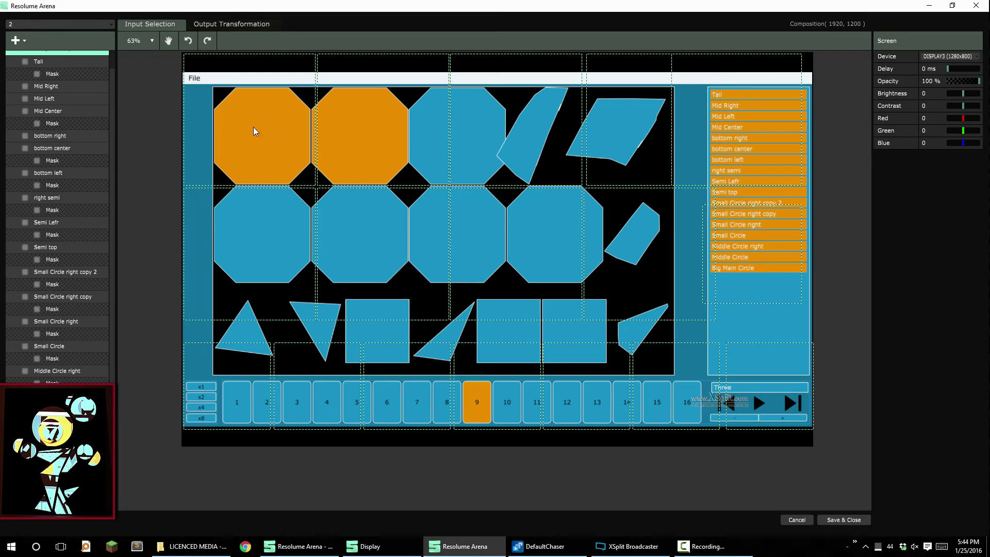
Load the 'xsplit chaser' mapping preset and inspect the Big Main Circle slice and Semi top mask.
{"action": "left_click", "coordinate": [23, 24]}
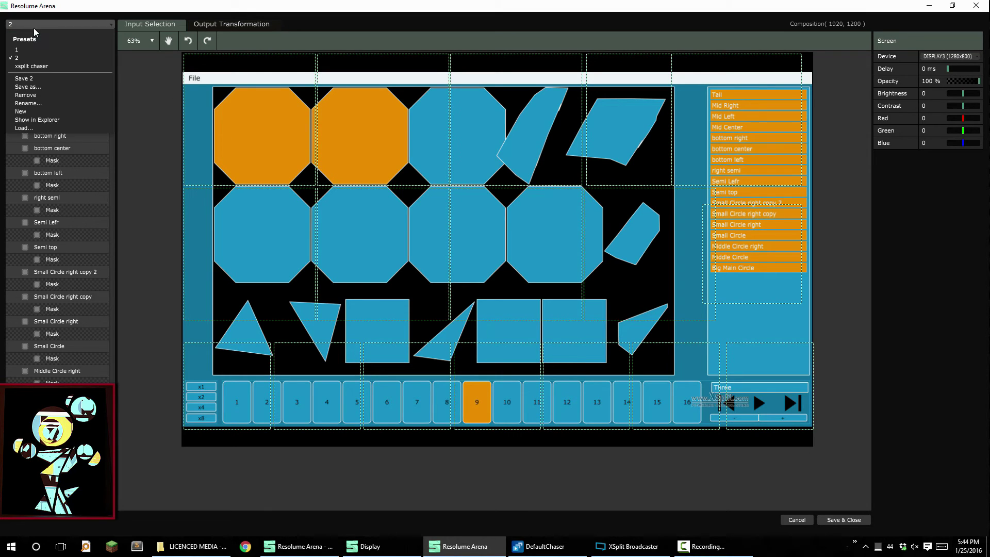
{"action": "left_click", "coordinate": [31, 67]}
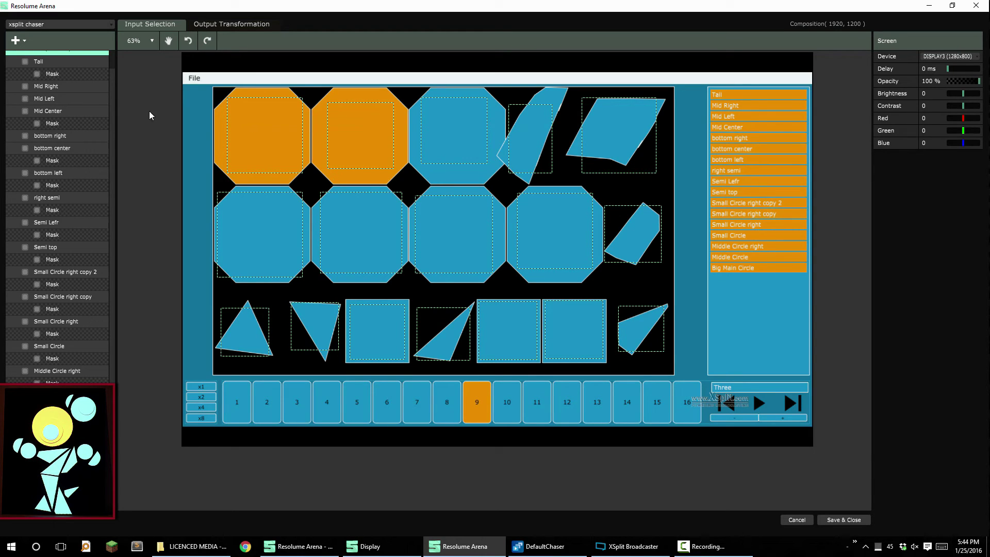
{"action": "left_click", "coordinate": [276, 142]}
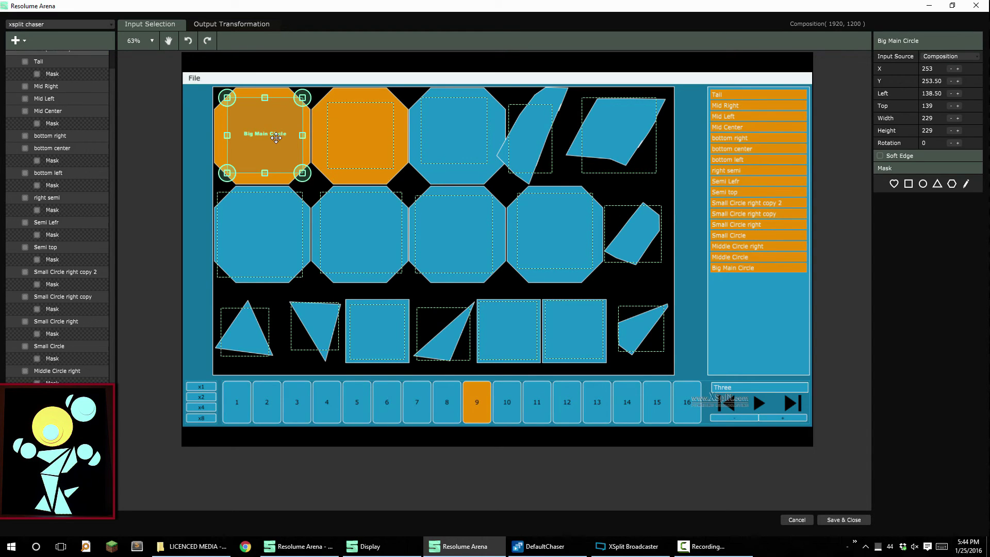
{"action": "left_click", "coordinate": [537, 144]}
{"action": "left_click", "coordinate": [52, 261]}
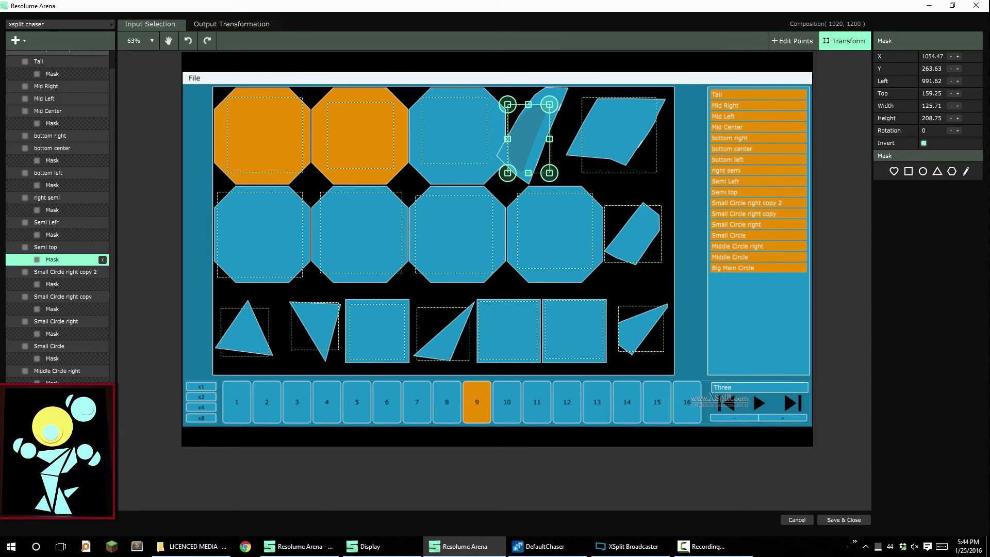
{"action": "left_click", "coordinate": [446, 81]}
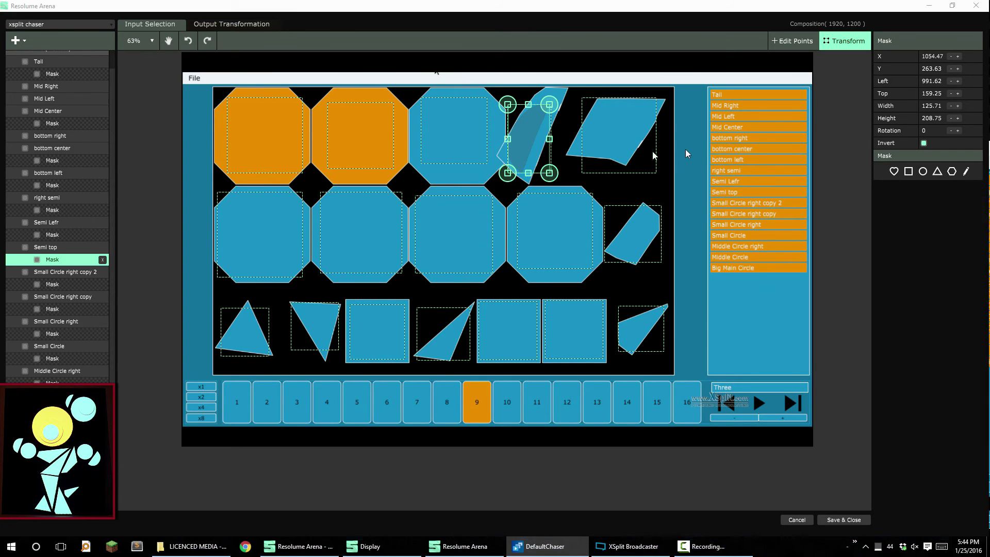
Move the mapping window aside and start sequence Three playing in DefaultChaser.
{"action": "key", "text": "super+Down"}
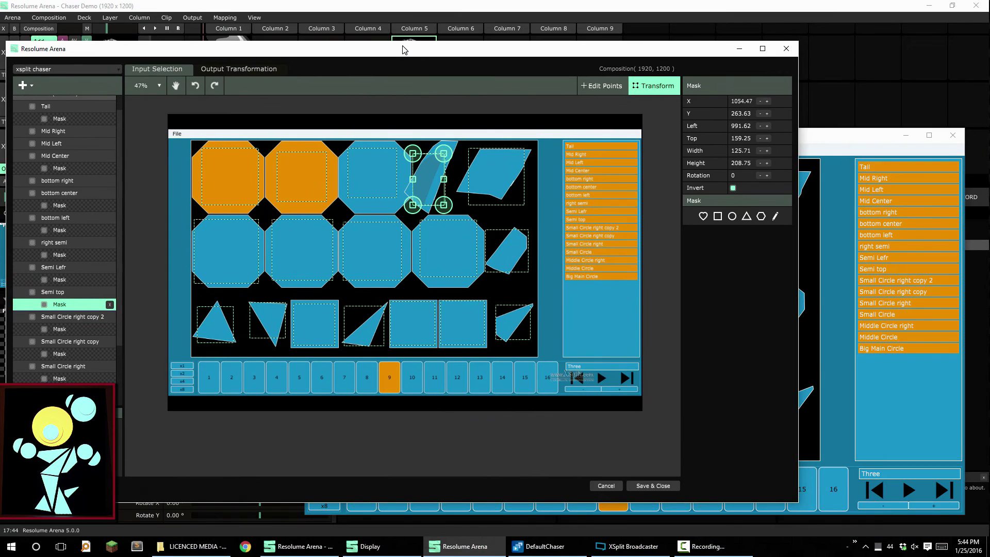
{"action": "left_click_drag", "start_coordinate": [824, 128], "coordinate": [832, 99]}
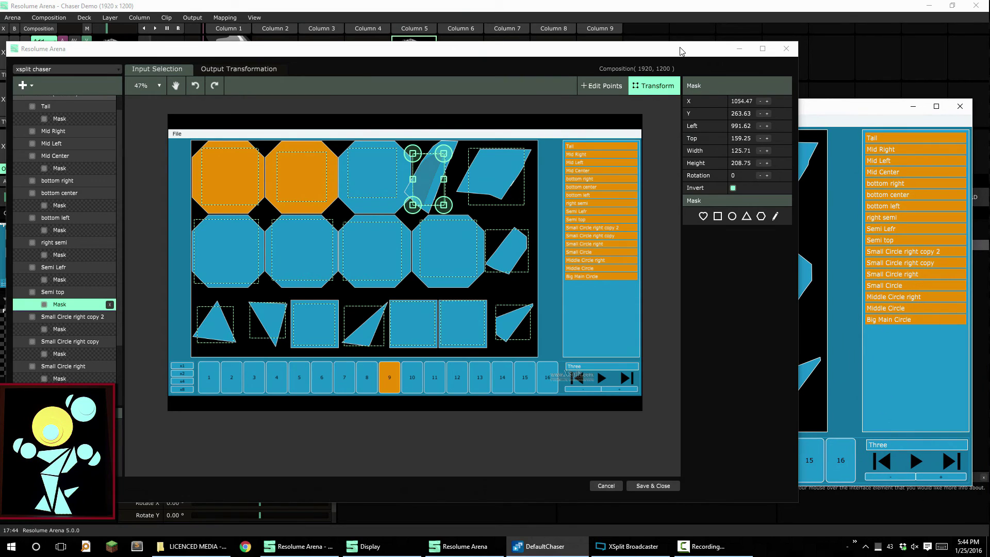
{"action": "left_click_drag", "start_coordinate": [681, 50], "coordinate": [110, 41]}
{"action": "left_click", "coordinate": [505, 120]}
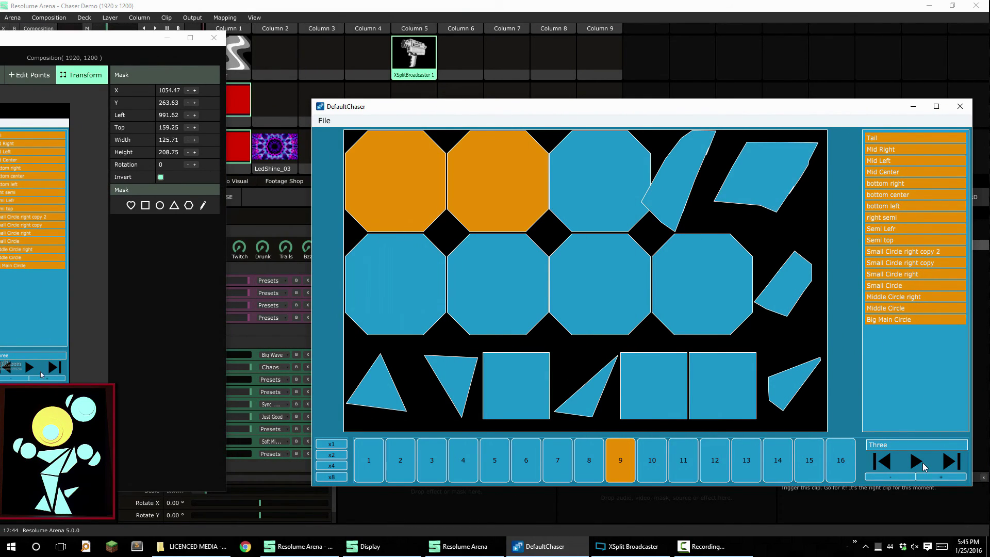
{"action": "left_click", "coordinate": [916, 463]}
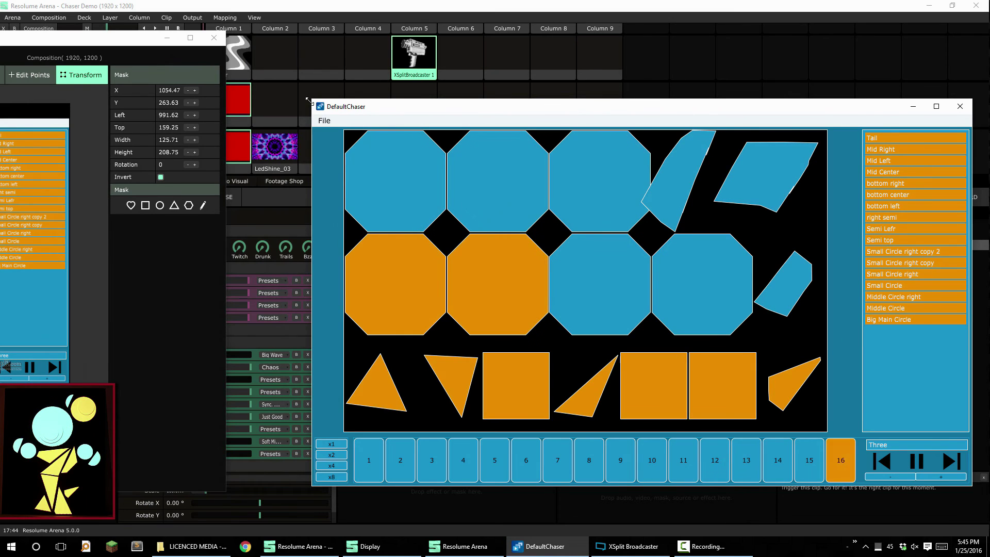
{"action": "left_click_drag", "start_coordinate": [153, 51], "coordinate": [756, 50]}
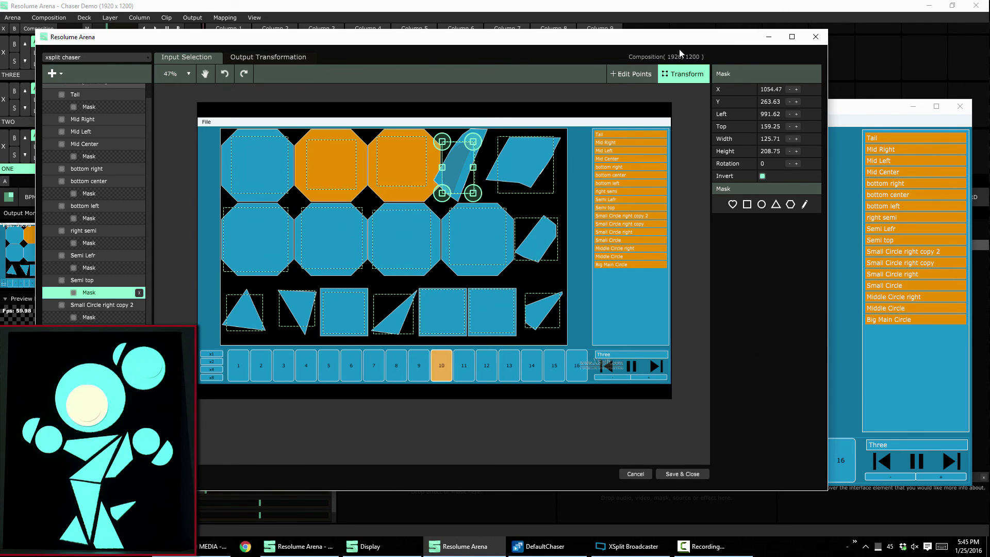
Save and close the advanced output, then apply Threshold to the XSplitBroadcaster 1 clip.
{"action": "left_click", "coordinate": [674, 475]}
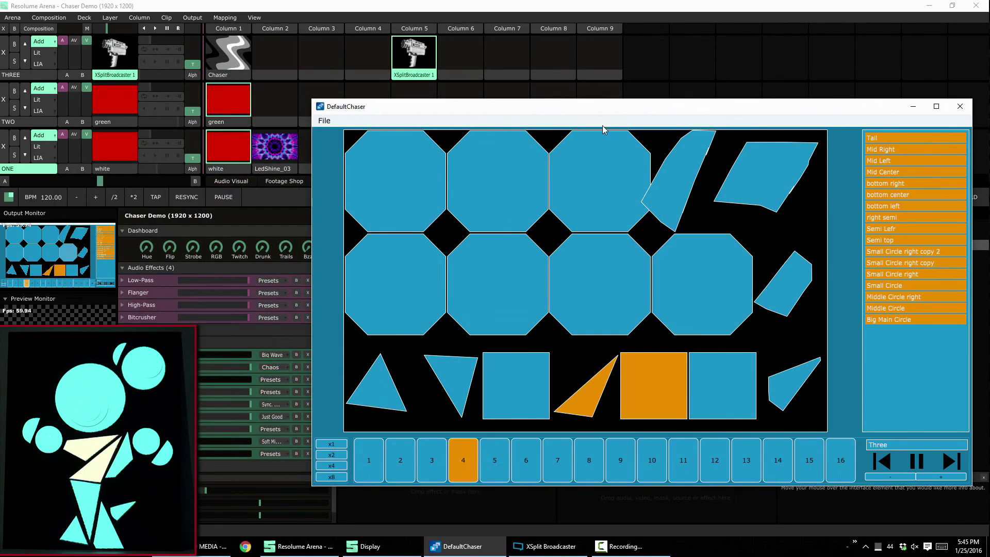
{"action": "key", "text": "alt+Tab"}
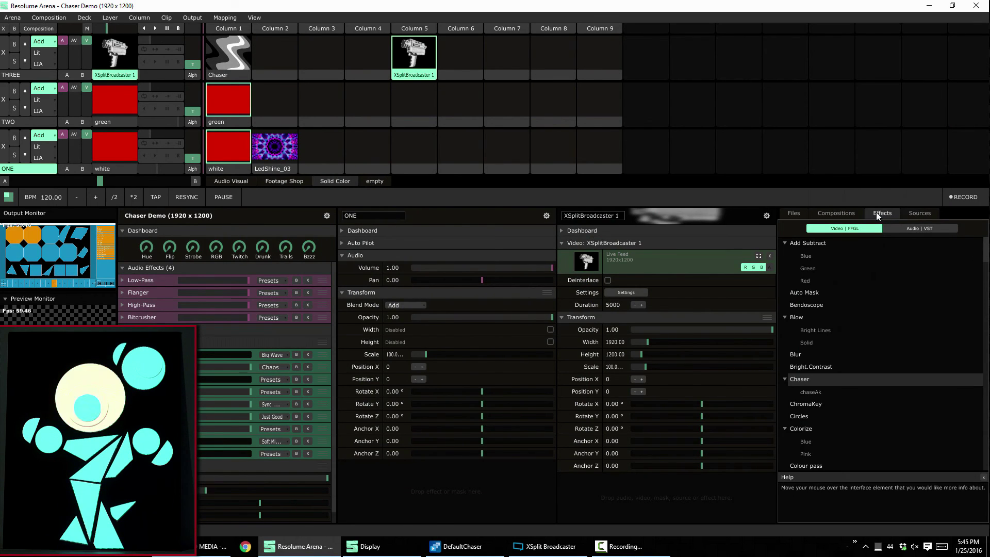
{"action": "scroll", "coordinate": [881, 253], "scroll_direction": "down", "scroll_amount": 5}
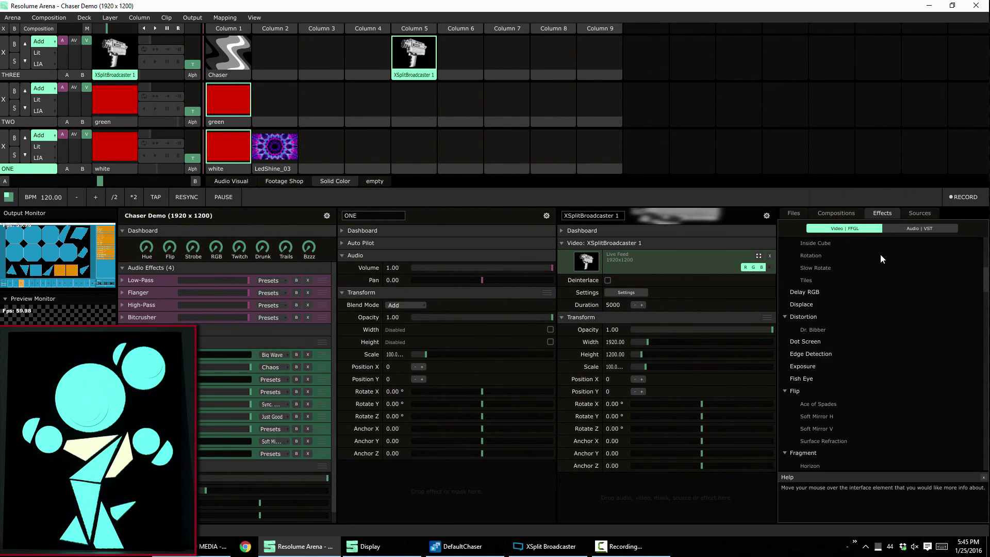
{"action": "scroll", "coordinate": [880, 255], "scroll_direction": "down", "scroll_amount": 8}
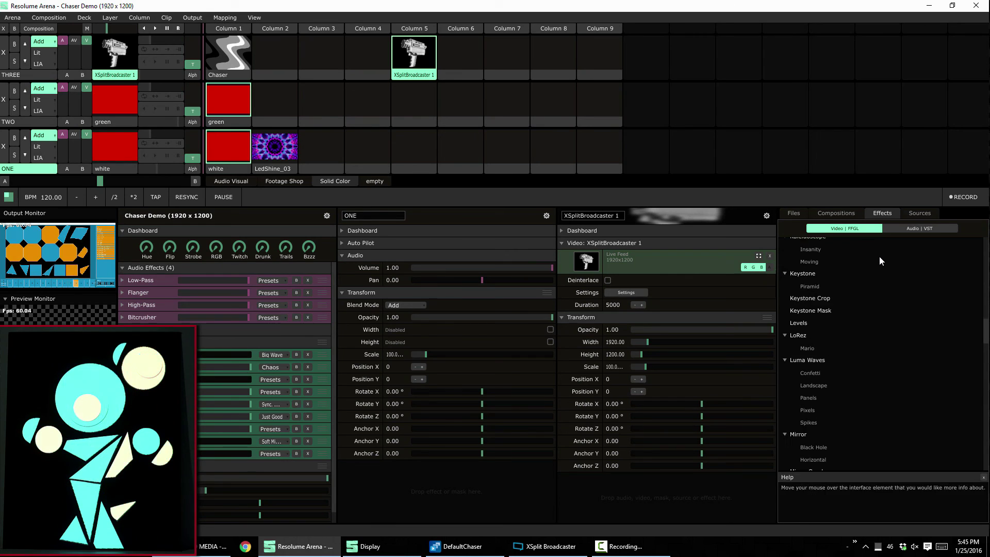
{"action": "scroll", "coordinate": [880, 256], "scroll_direction": "down", "scroll_amount": 8}
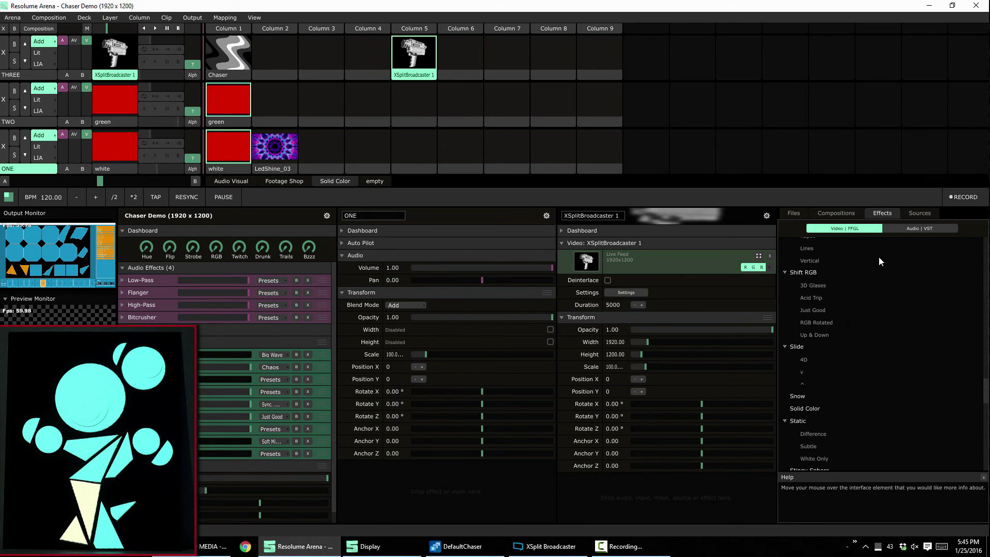
{"action": "scroll", "coordinate": [878, 257], "scroll_direction": "down", "scroll_amount": 5}
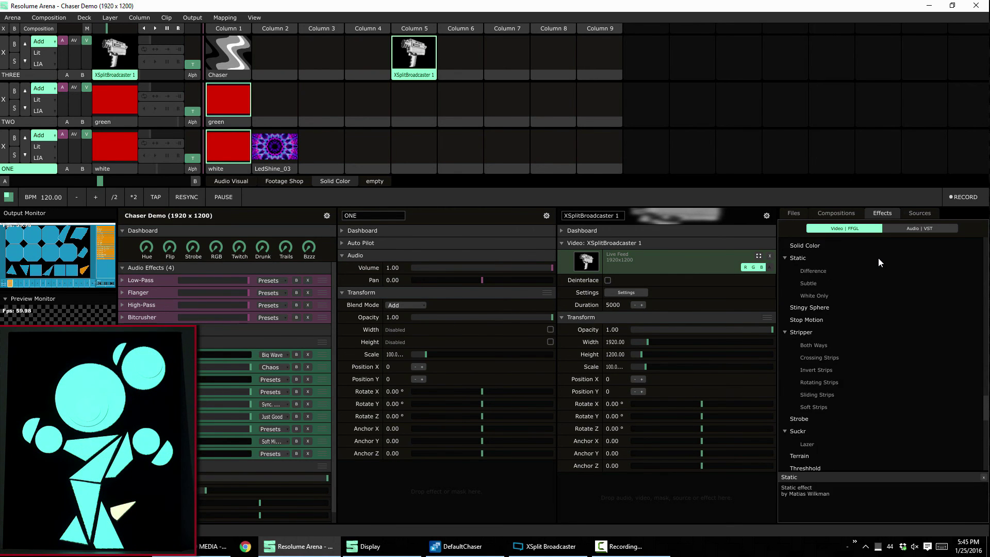
{"action": "scroll", "coordinate": [889, 369], "scroll_direction": "down", "scroll_amount": 4}
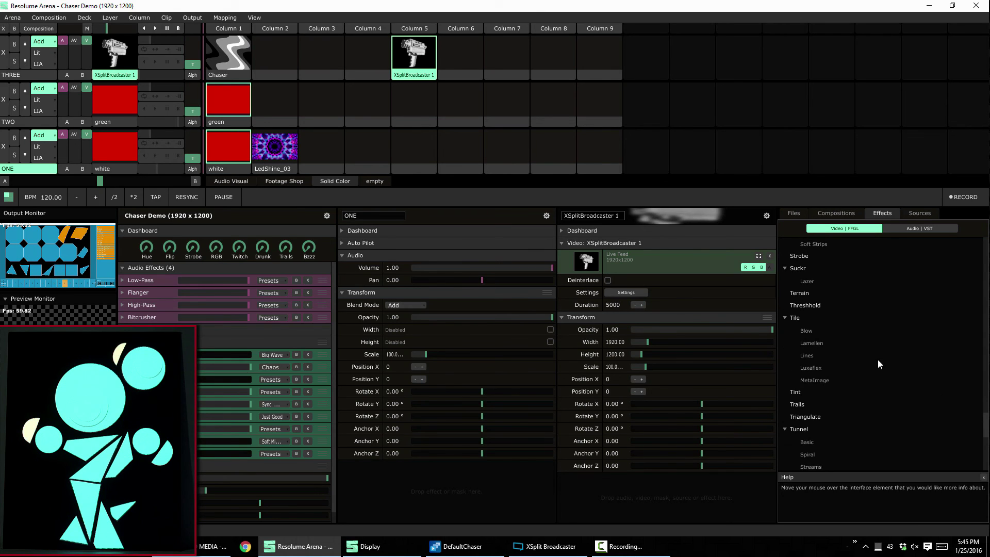
{"action": "left_click_drag", "start_coordinate": [808, 304], "coordinate": [619, 491]}
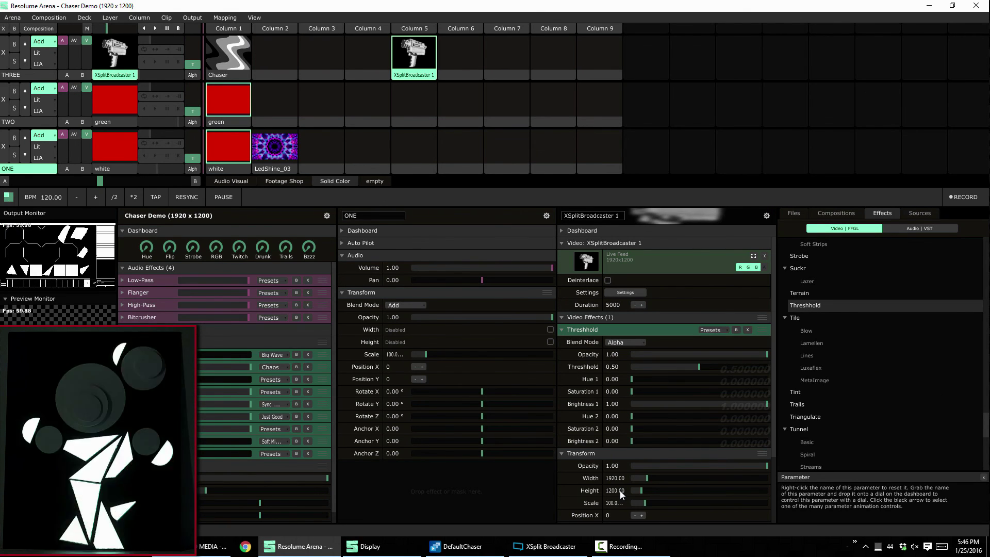